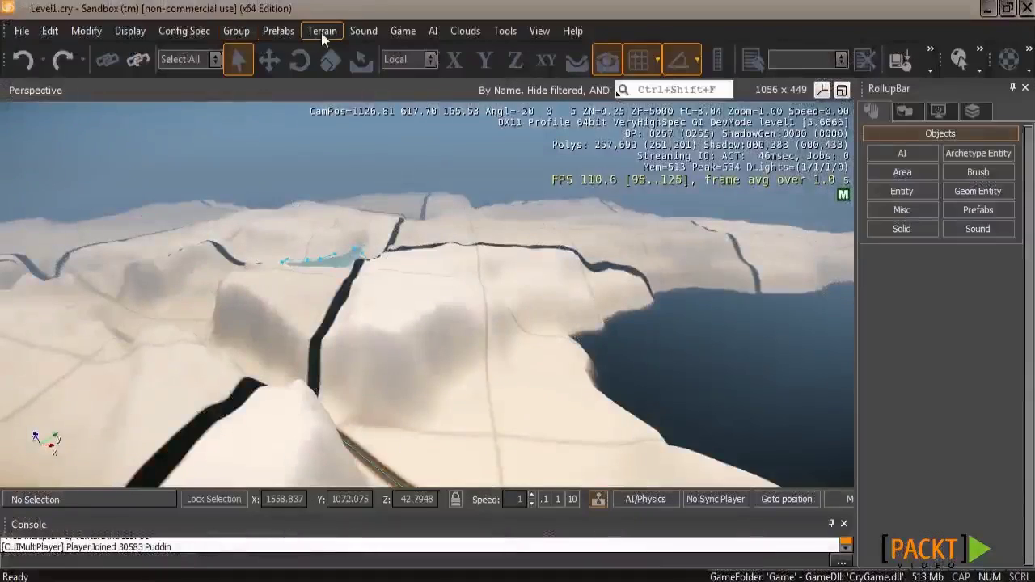
# Step: Open the Terrain Texture Layers editor and select the Default layer
pyautogui.click(325, 31)
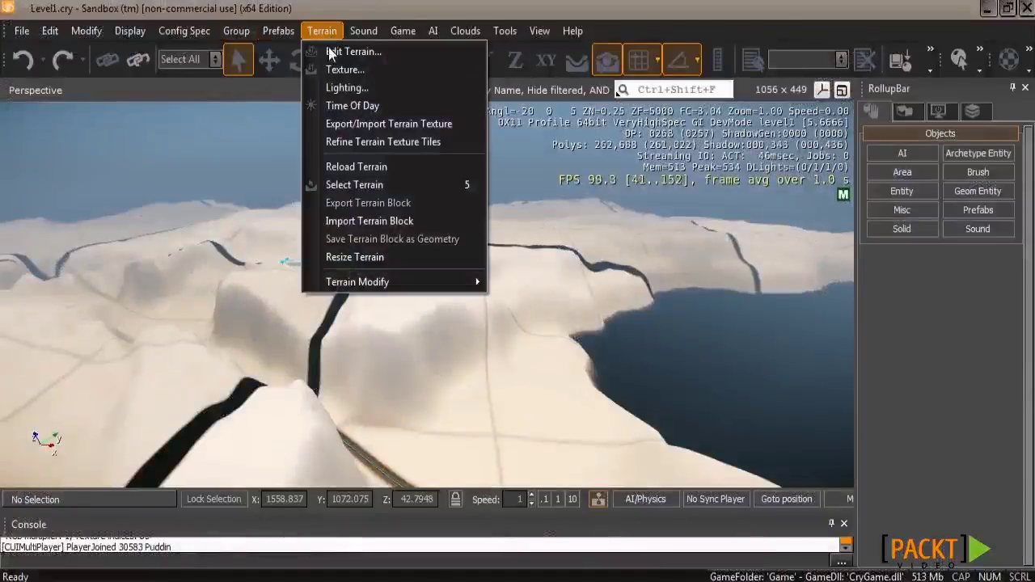
pyautogui.click(346, 69)
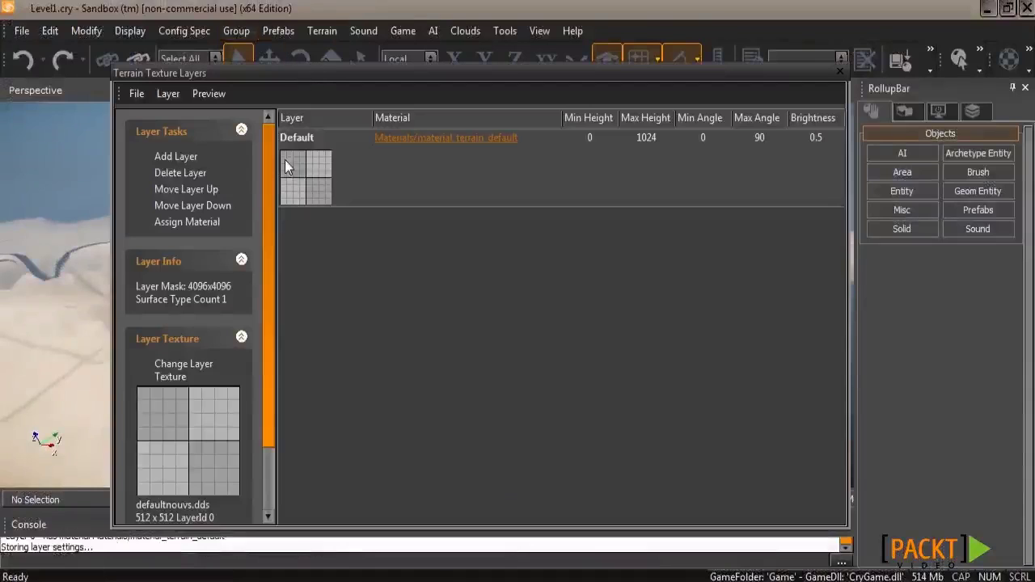
pyautogui.click(393, 189)
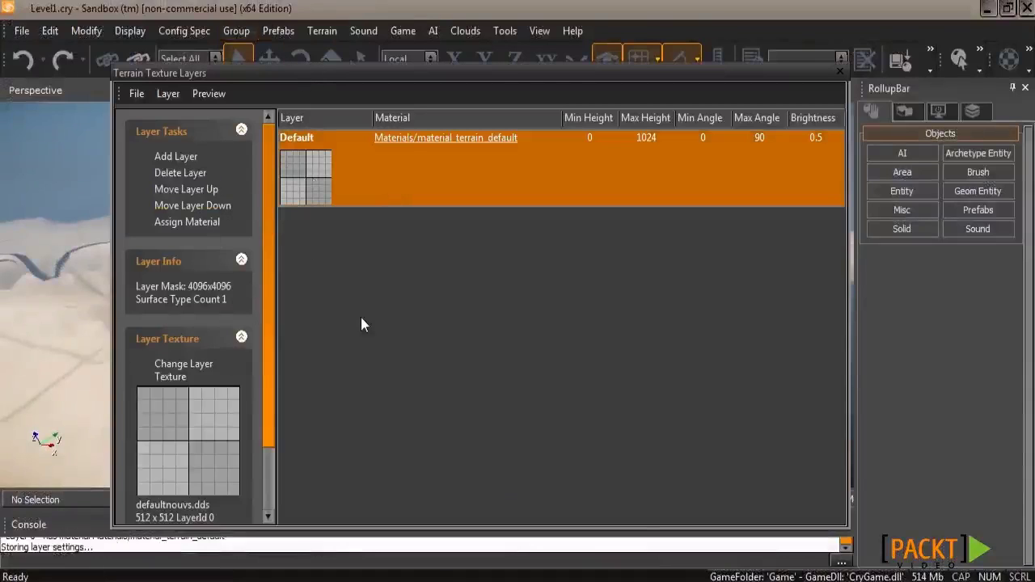
# Step: Add a new terrain texture layer, select it and delete it again
pyautogui.click(174, 156)
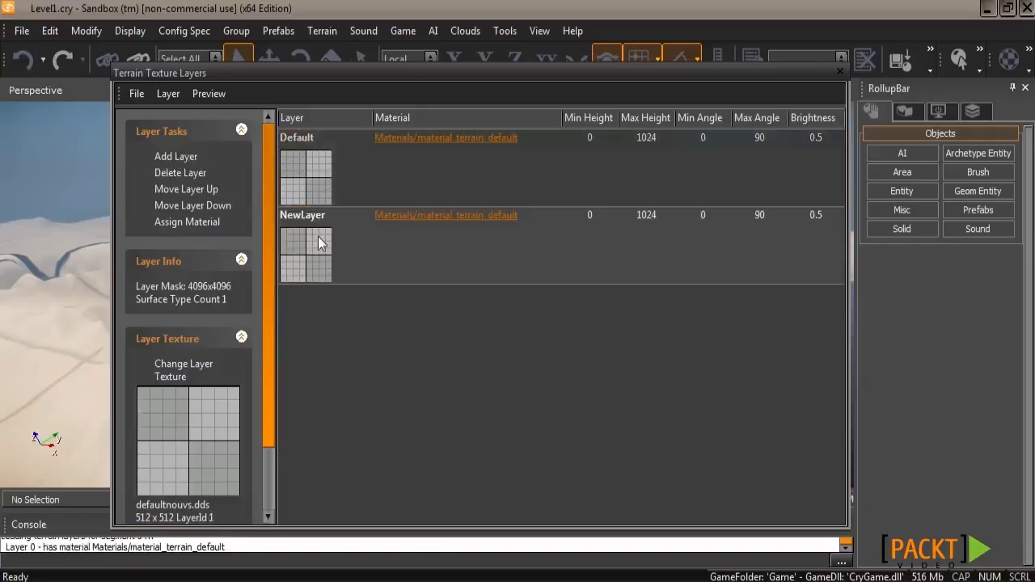
pyautogui.click(362, 250)
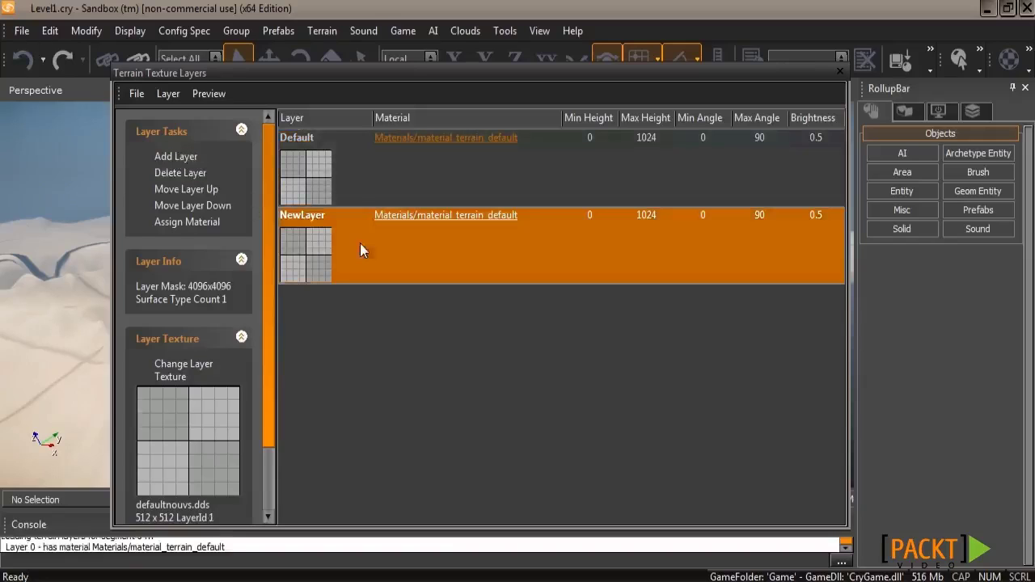
pyautogui.click(180, 170)
pyautogui.click(490, 340)
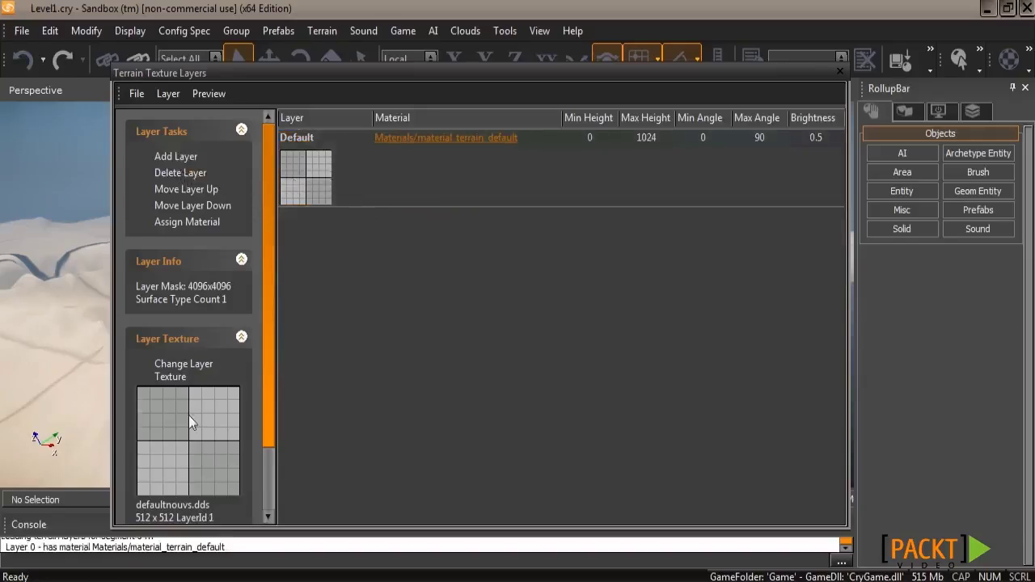
# Step: Examine the default grid texture on the terrain, from an overview of the island down to close range
pyautogui.moveTo(257, 70); pyautogui.dragTo(776, 135)
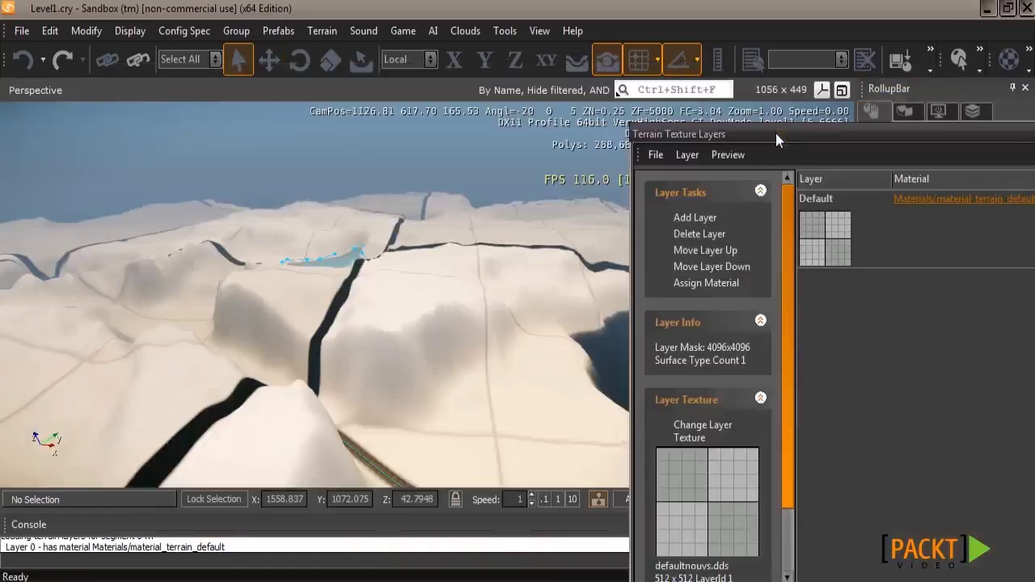
pyautogui.moveTo(420, 288); pyautogui.dragTo(421, 288, button='right')
pyautogui.press('s')
pyautogui.scroll(-1, 422, 289)
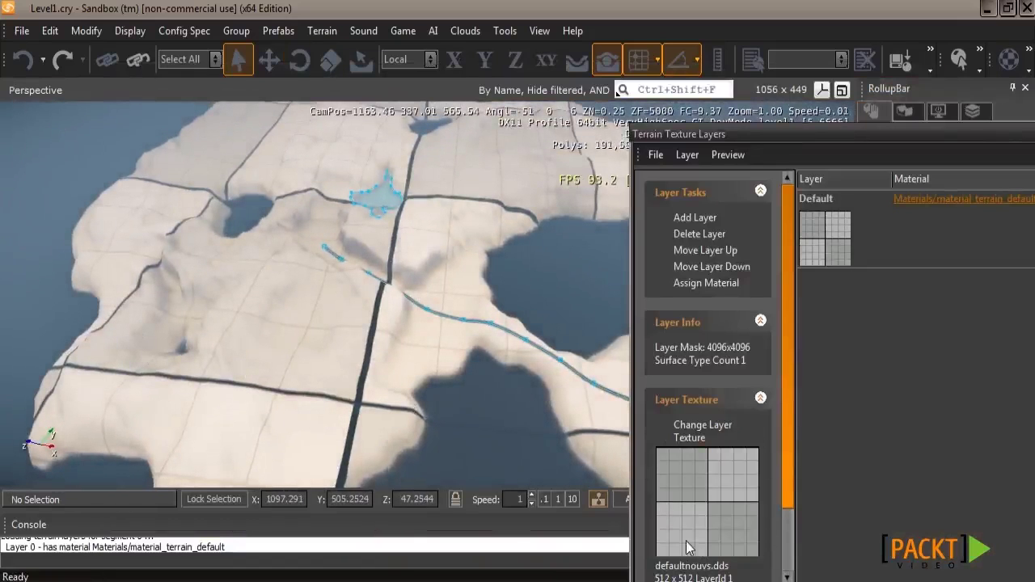
pyautogui.moveTo(465, 280); pyautogui.dragTo(467, 281, button='right')
pyautogui.press('w')
pyautogui.scroll(10, 466, 280)
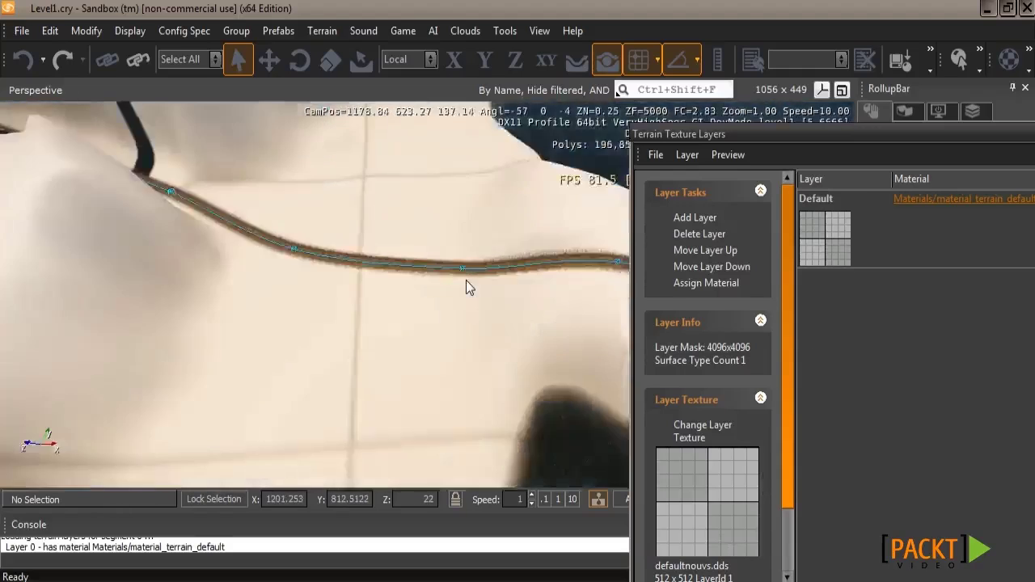
pyautogui.scroll(4, 467, 286)
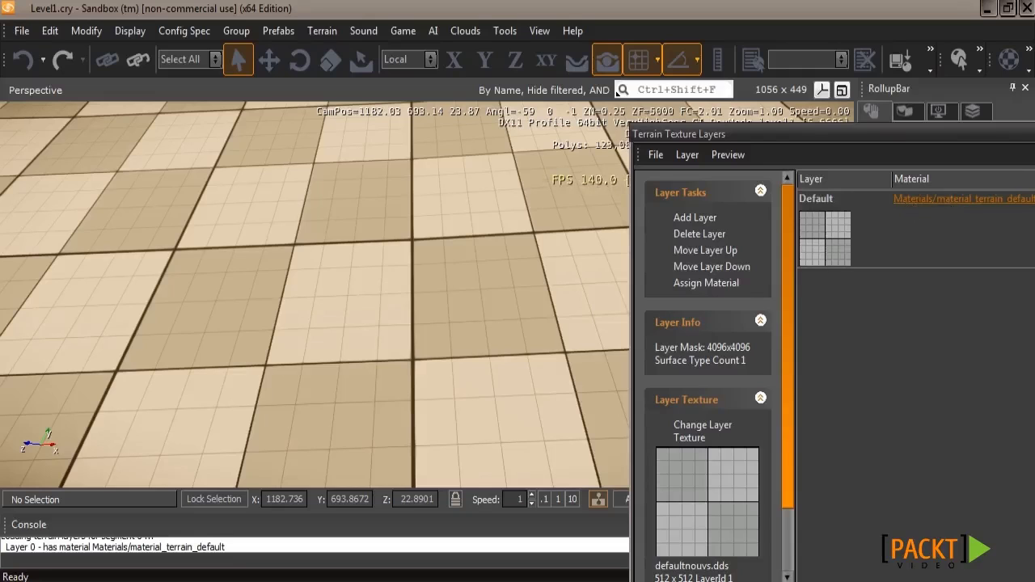
# Step: Inspect the Default layer's material in the Material Editor and return to an overview of the terrain
pyautogui.moveTo(1034, 194); pyautogui.dragTo(412, 67)
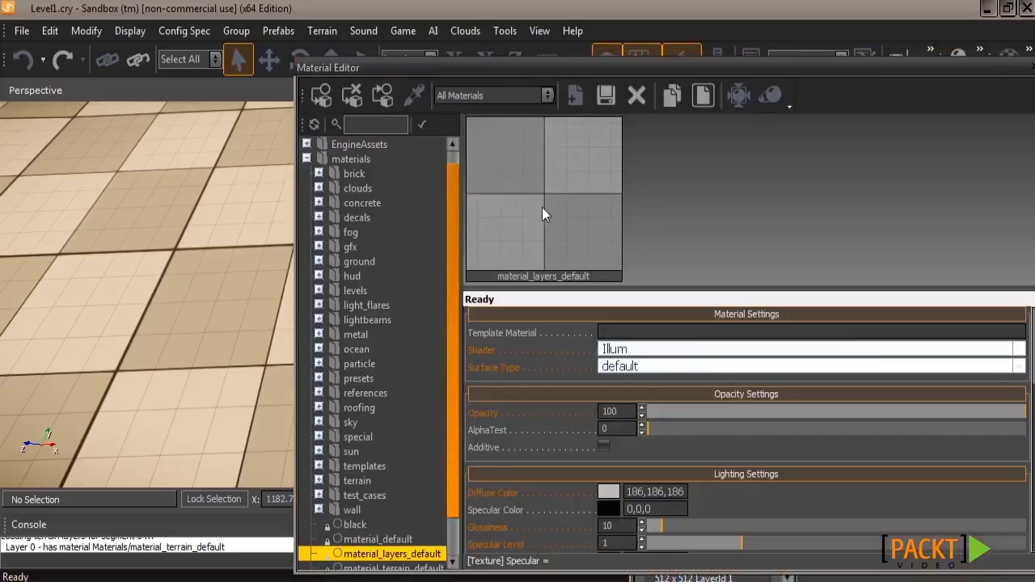
pyautogui.moveTo(381, 65); pyautogui.dragTo(1009, 324)
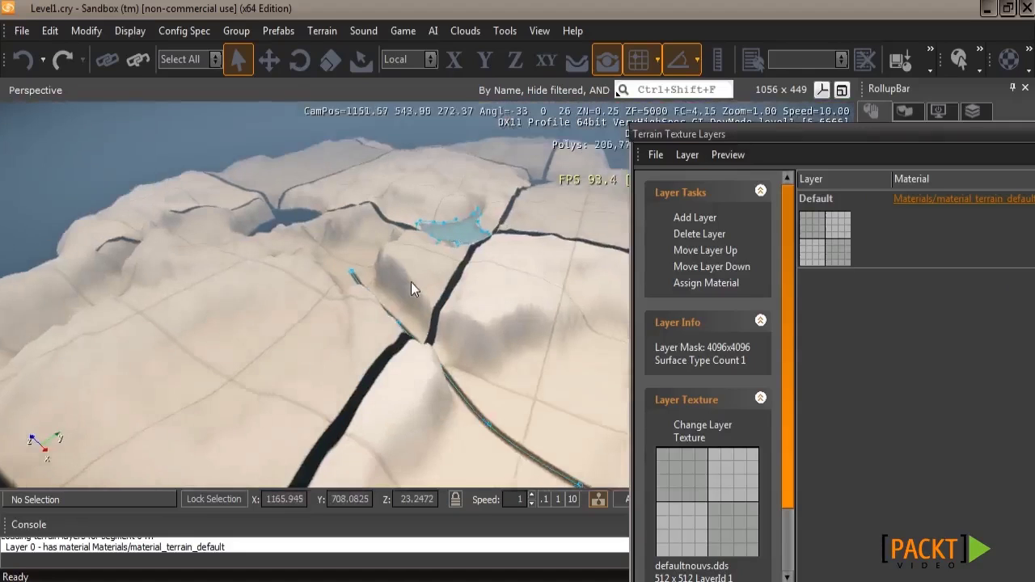
pyautogui.moveTo(410, 281); pyautogui.dragTo(410, 282, button='right')
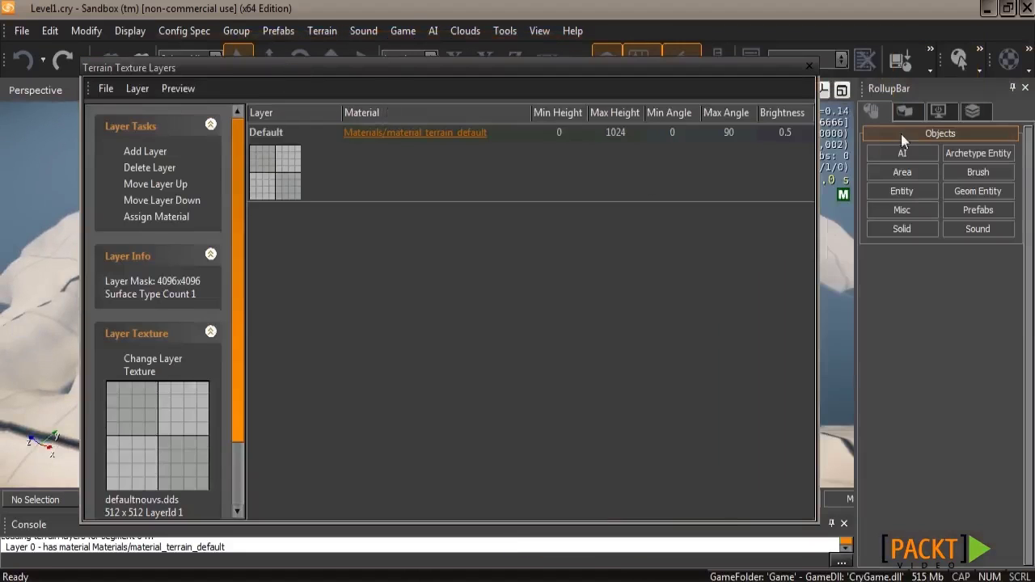
# Step: Activate the terrain Layer Painter and bring its layer list into view
pyautogui.click(907, 113)
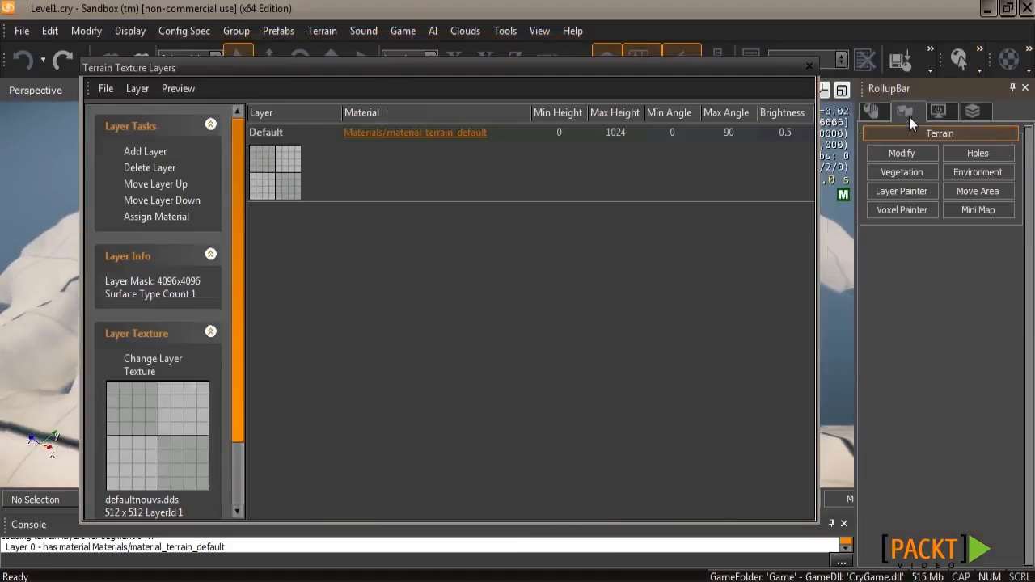
pyautogui.click(900, 189)
pyautogui.moveTo(1029, 166); pyautogui.dragTo(1031, 305)
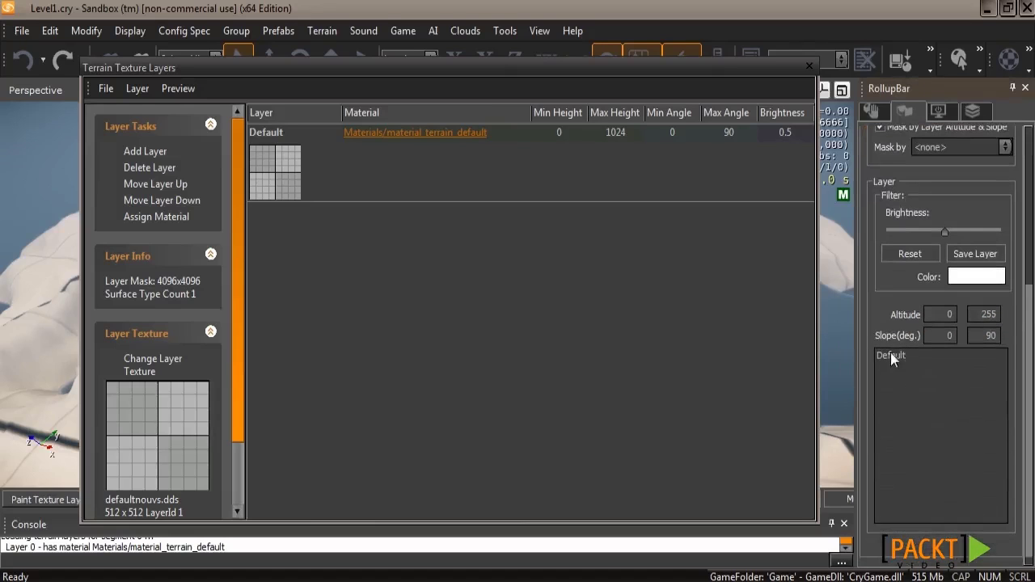
# Step: Rename the Default terrain texture layer as Grass
pyautogui.click(247, 133)
pyautogui.click(246, 132)
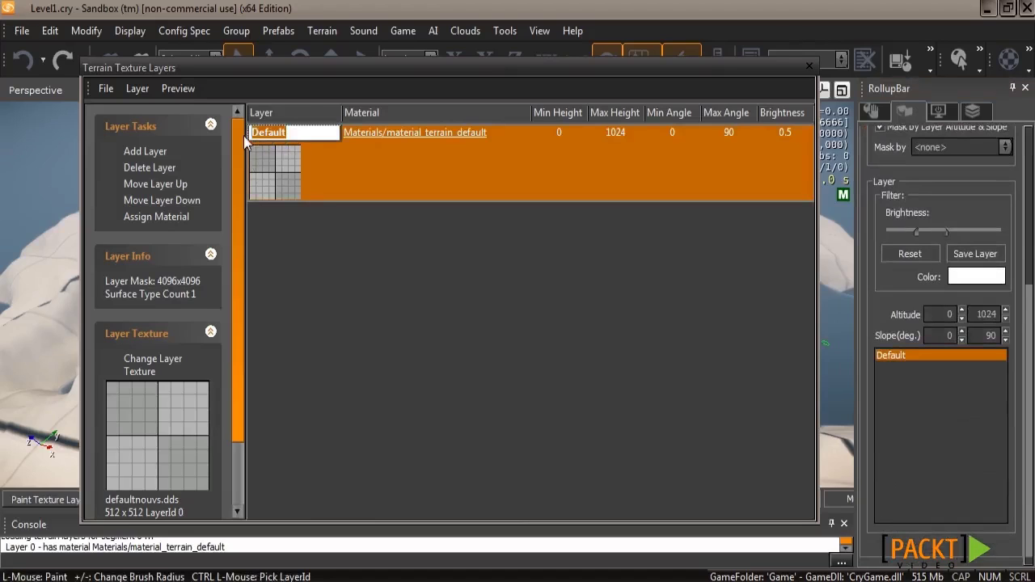
pyautogui.write('Grass')
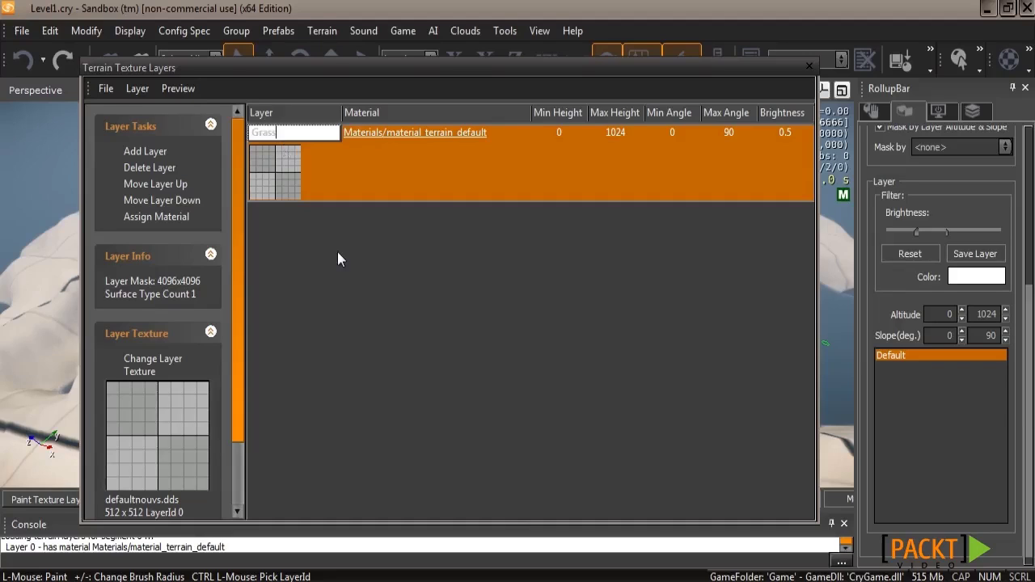
pyautogui.press('Return')
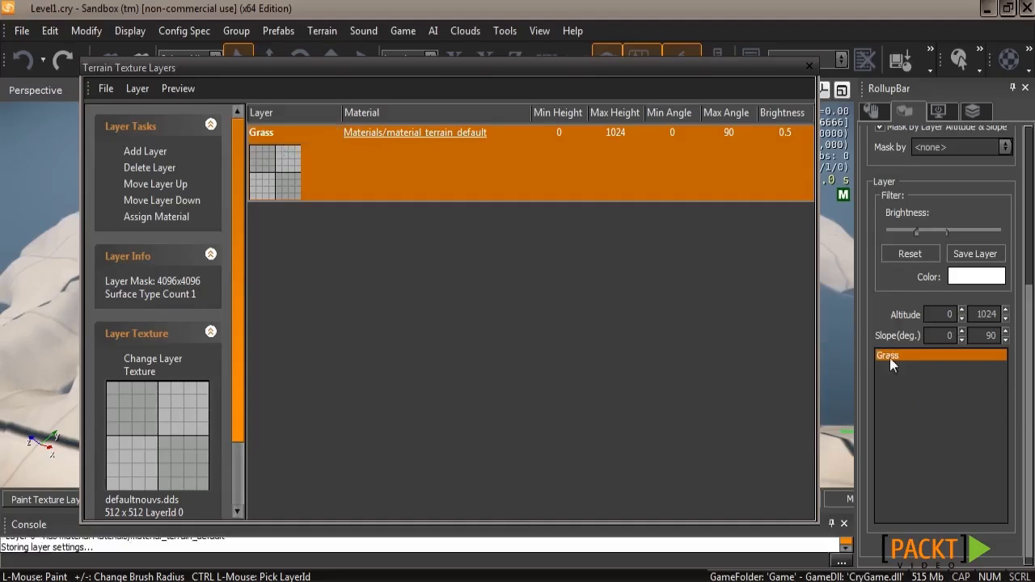
# Step: Change the Grass layer's texture to grey.dds from the Textures/defaults folder
pyautogui.click(140, 369)
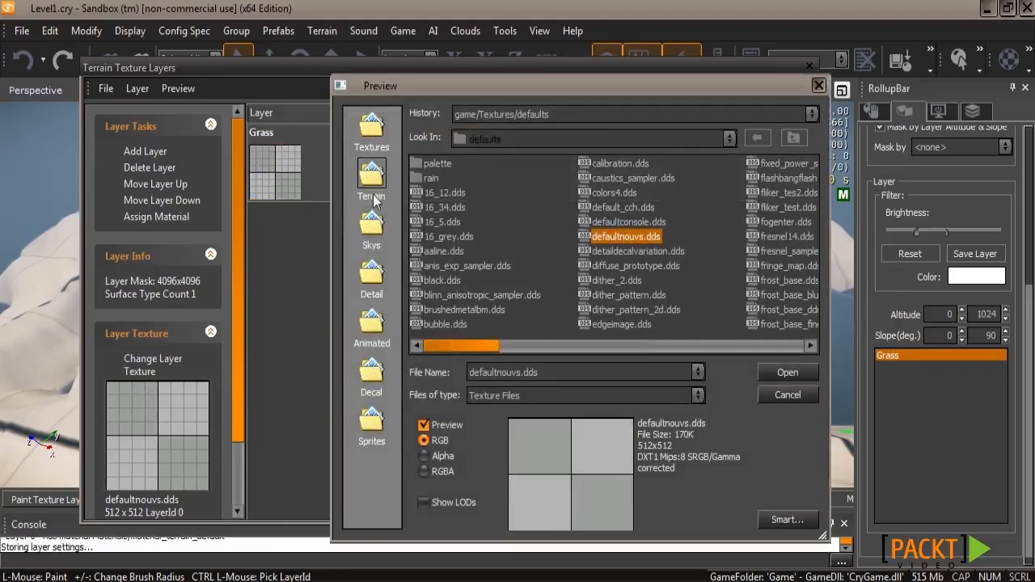
pyautogui.click(371, 129)
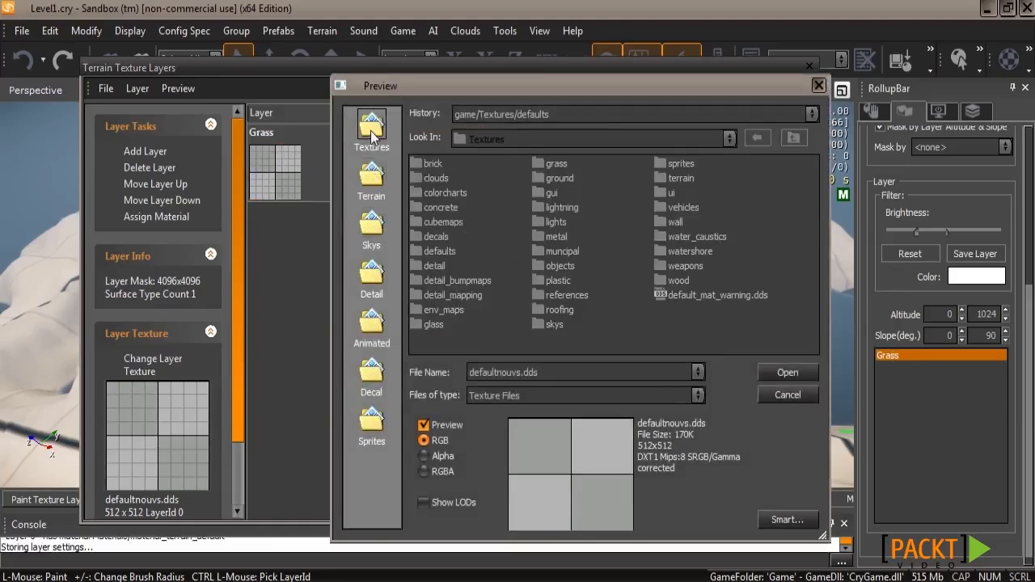
pyautogui.doubleClick(440, 251)
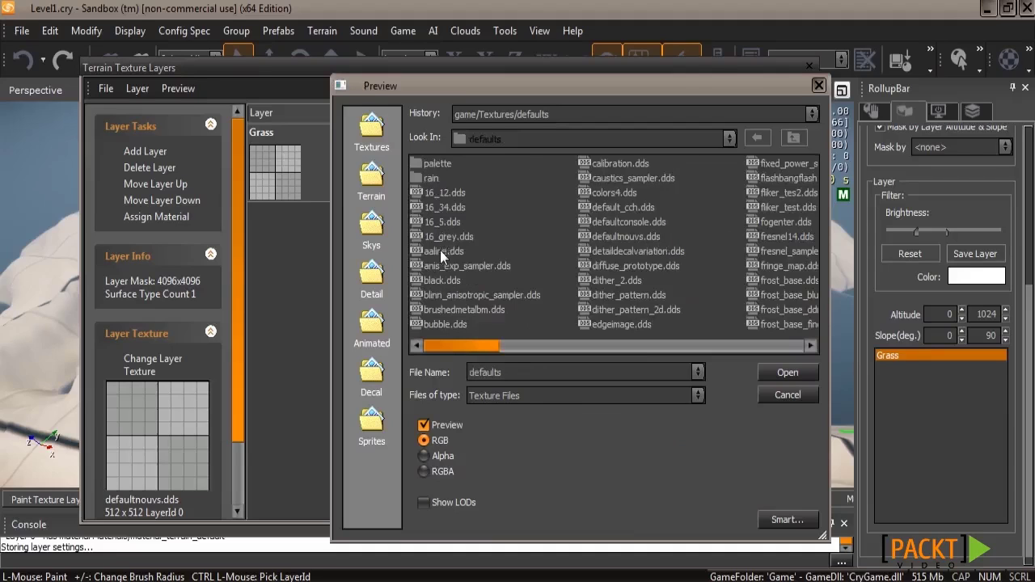
pyautogui.moveTo(468, 346); pyautogui.dragTo(543, 346)
pyautogui.click(768, 164)
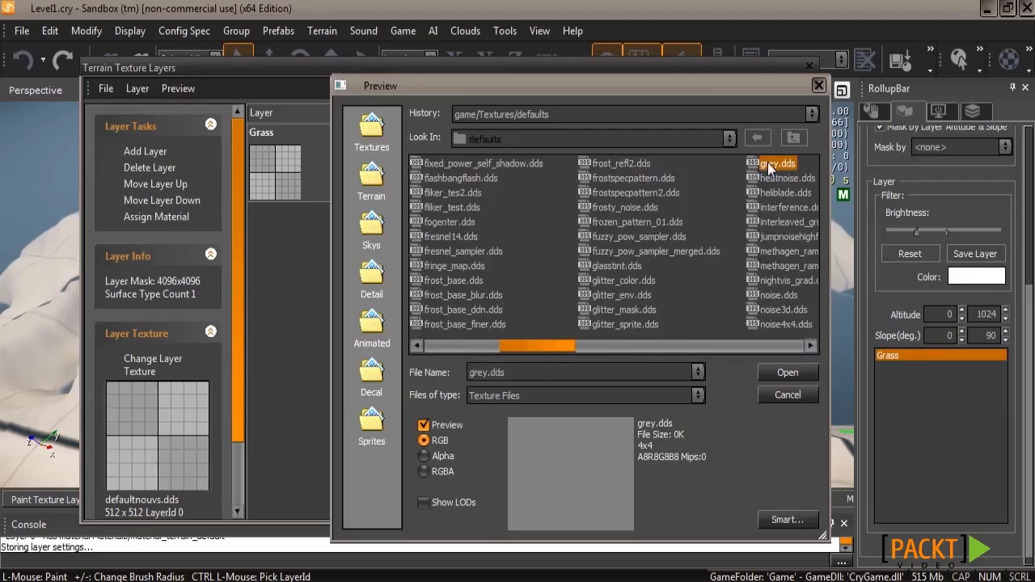
pyautogui.click(789, 373)
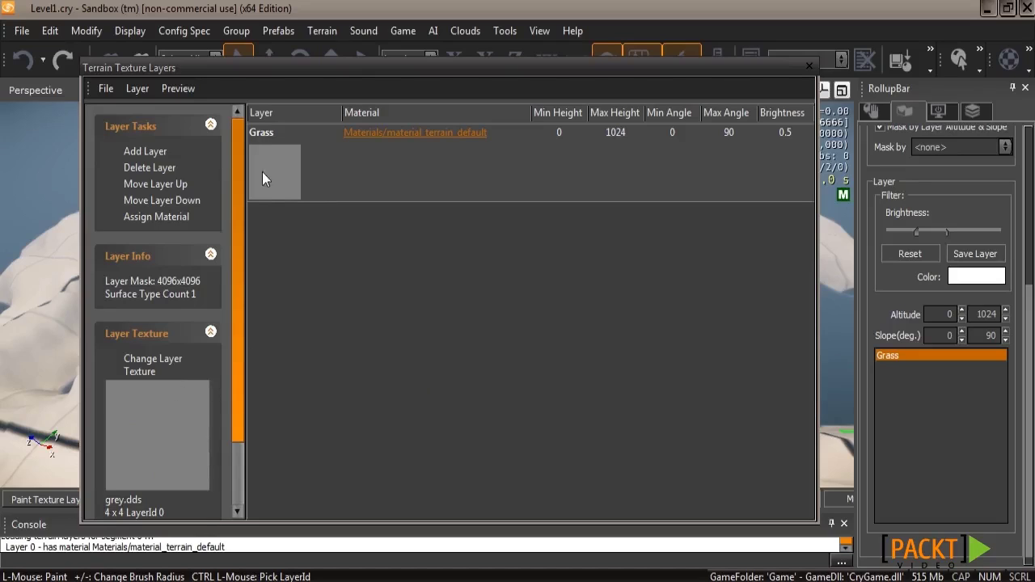
# Step: Assign the material materials/terrain/grass_1 to the Grass layer and close the Material Editor
pyautogui.click(376, 137)
pyautogui.moveTo(294, 68); pyautogui.dragTo(771, 79)
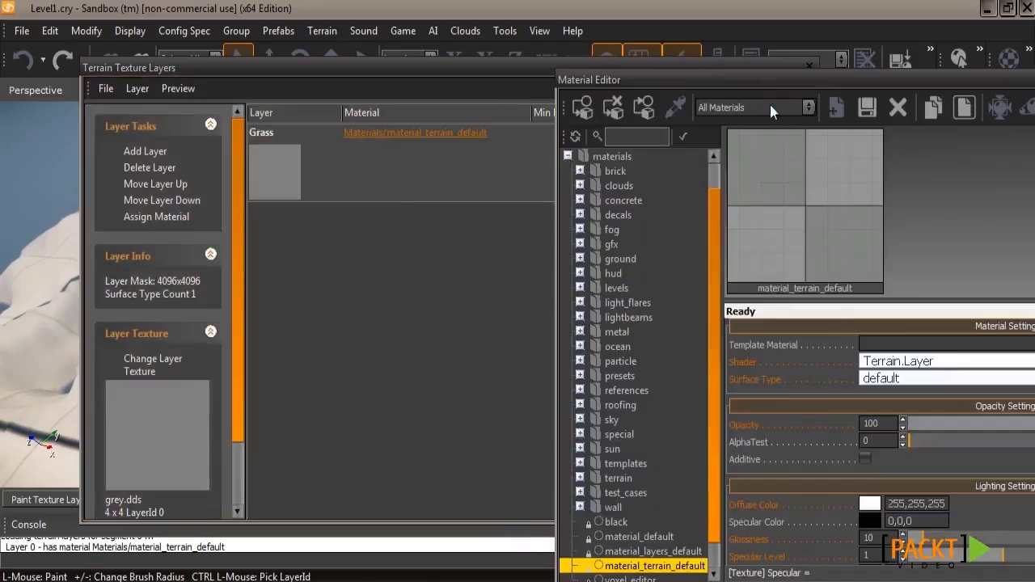
pyautogui.click(585, 479)
pyautogui.moveTo(719, 302); pyautogui.dragTo(717, 390)
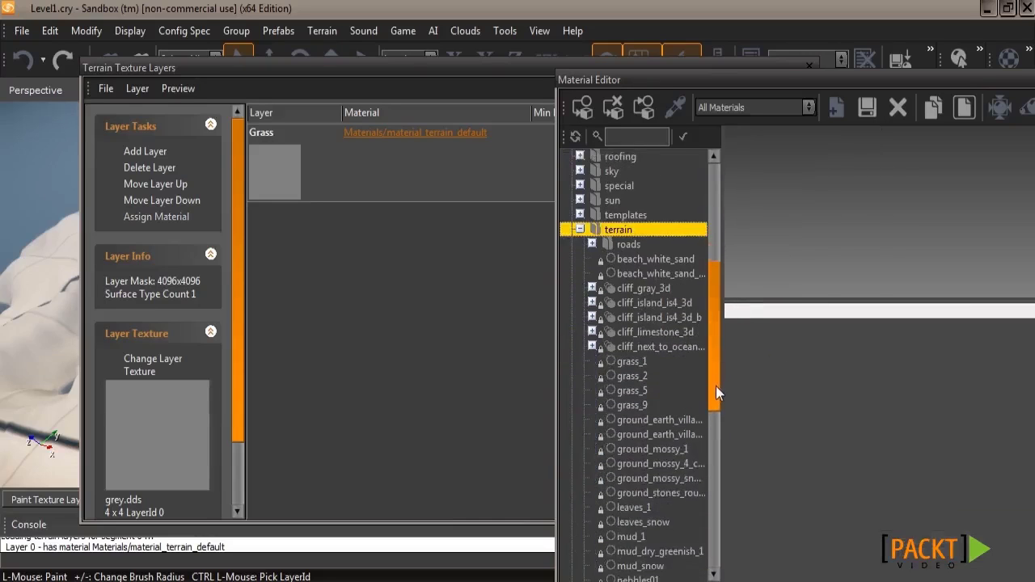
pyautogui.click(635, 362)
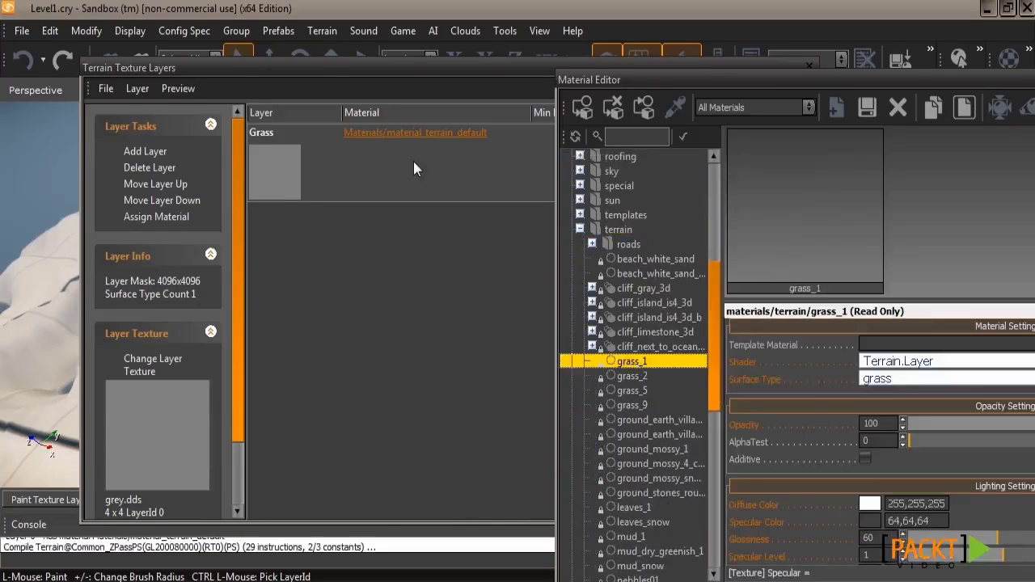
pyautogui.click(175, 215)
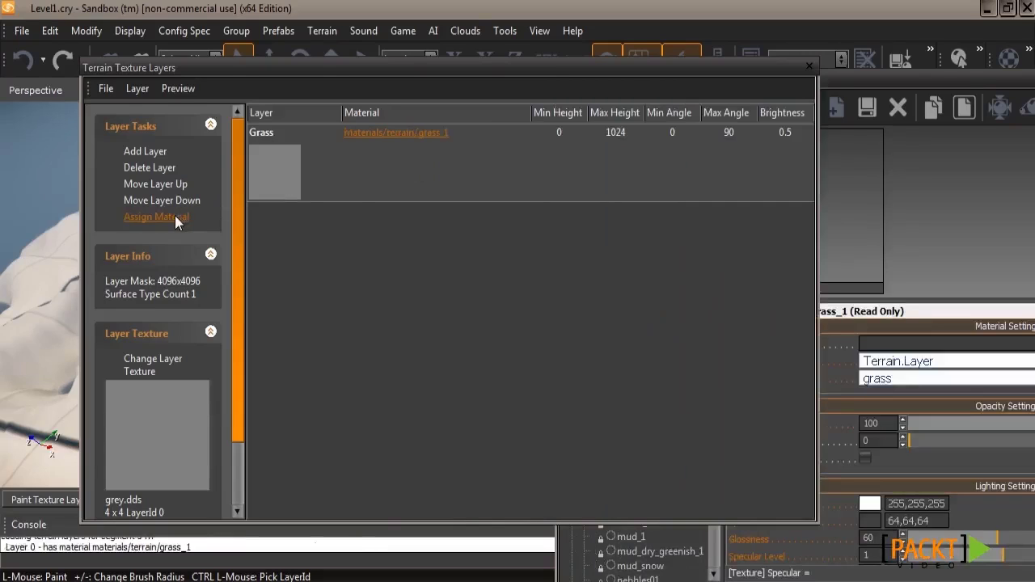
pyautogui.click(848, 83)
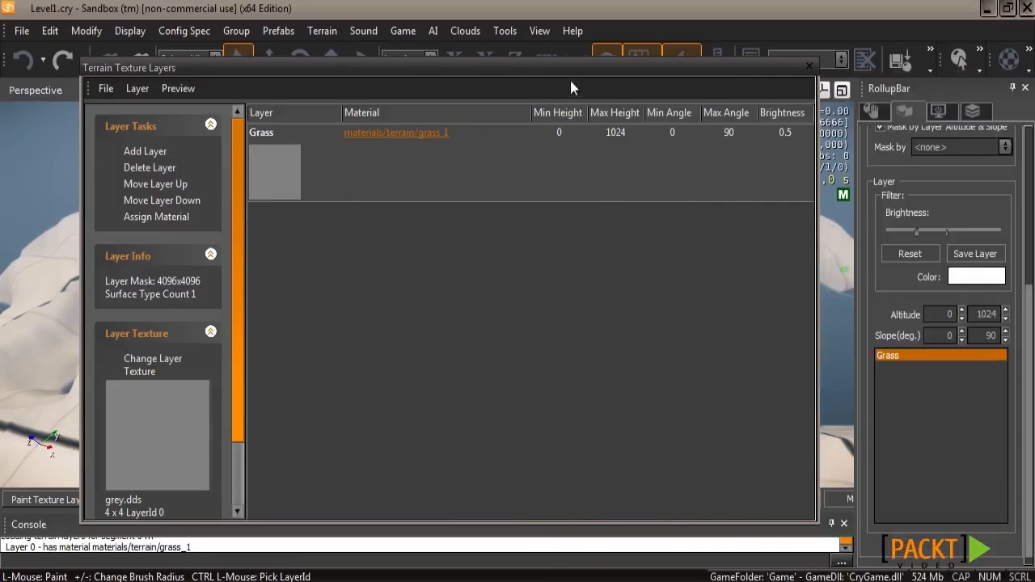
# Step: Set the Grass layer's paint color to green with hue 90, saturation 215 and luminance 82
pyautogui.moveTo(529, 65); pyautogui.dragTo(1034, 162)
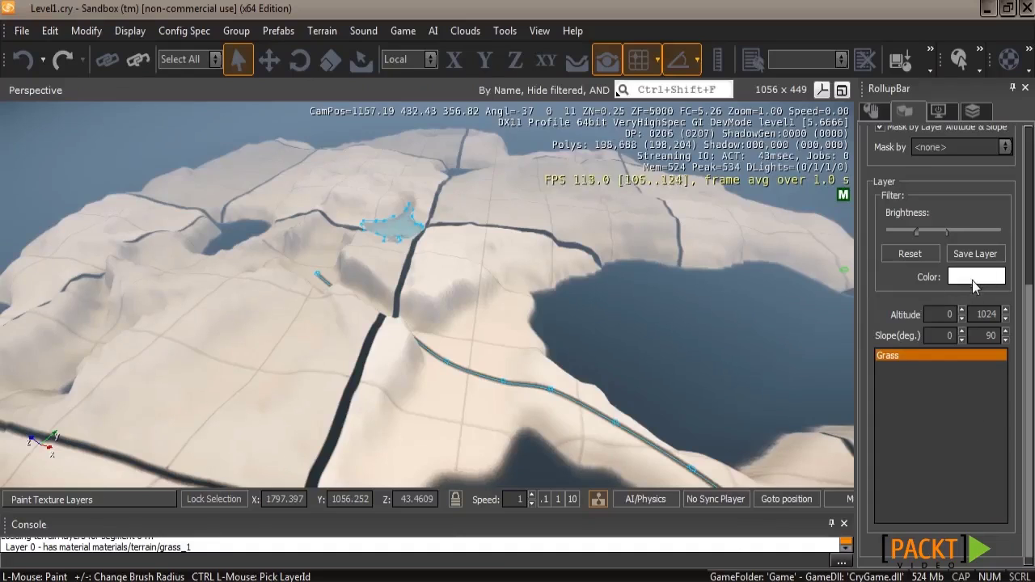
pyautogui.click(974, 279)
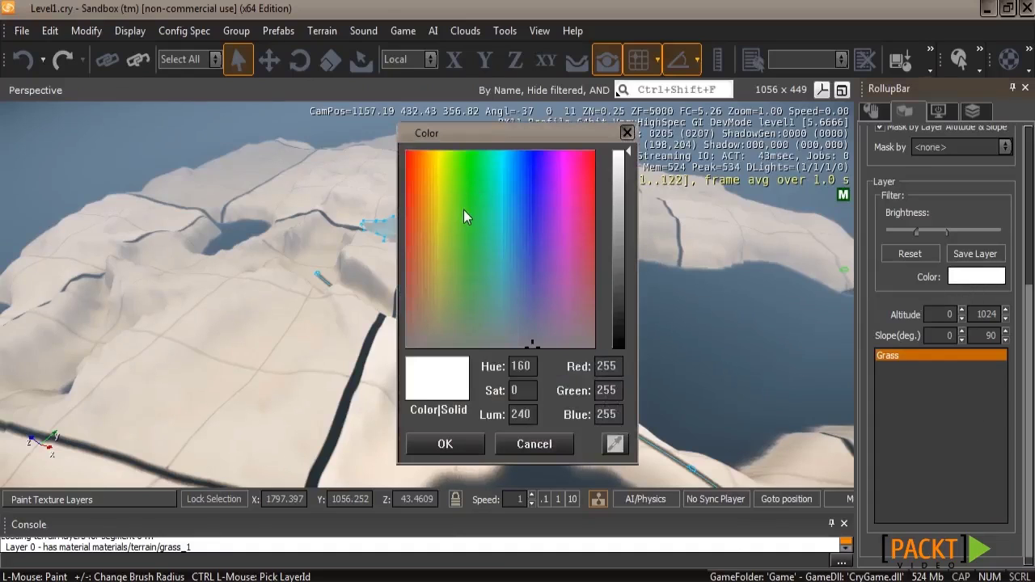
pyautogui.click(489, 164)
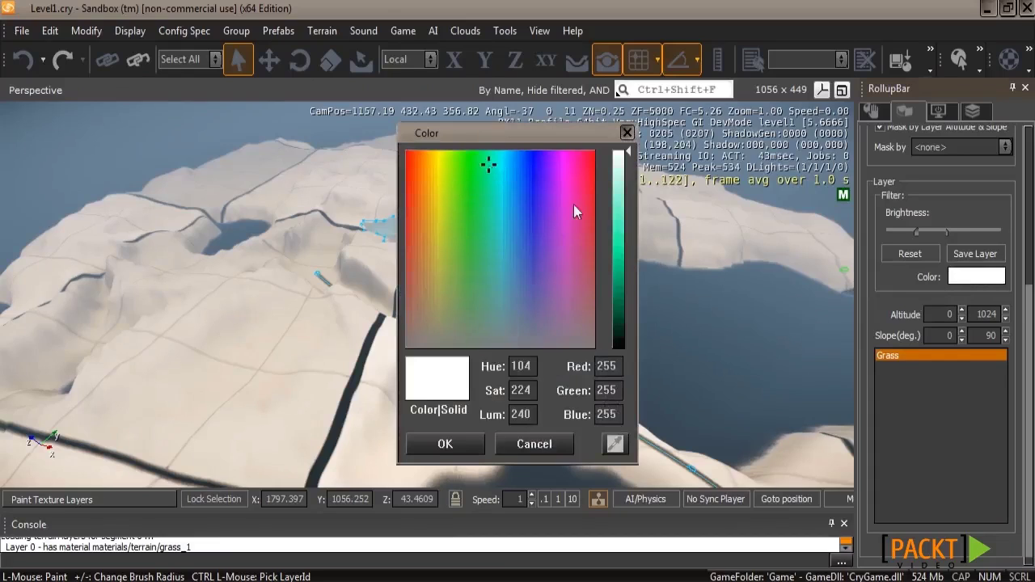
pyautogui.click(477, 170)
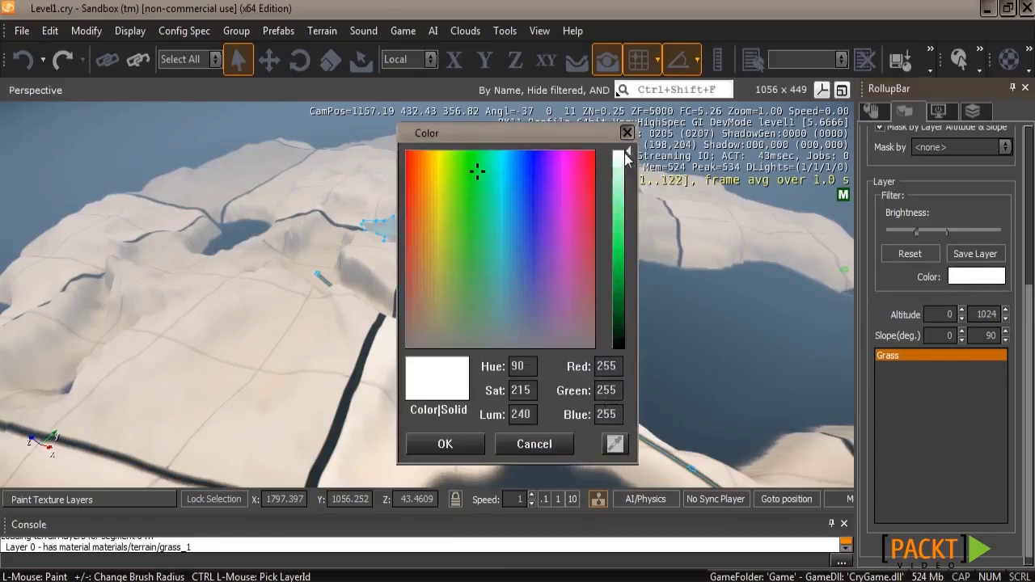
pyautogui.moveTo(630, 158); pyautogui.dragTo(632, 281)
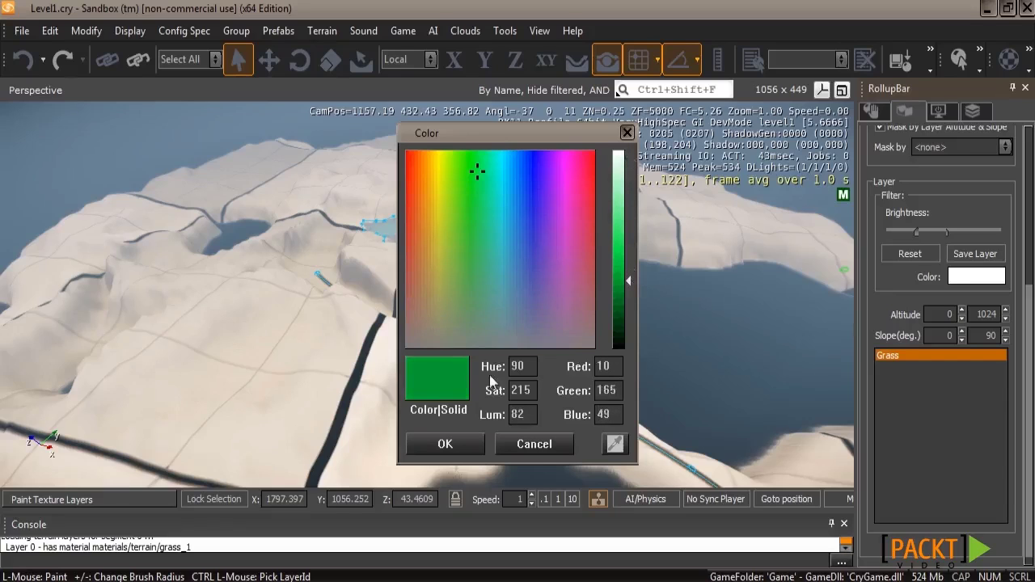
pyautogui.click(436, 445)
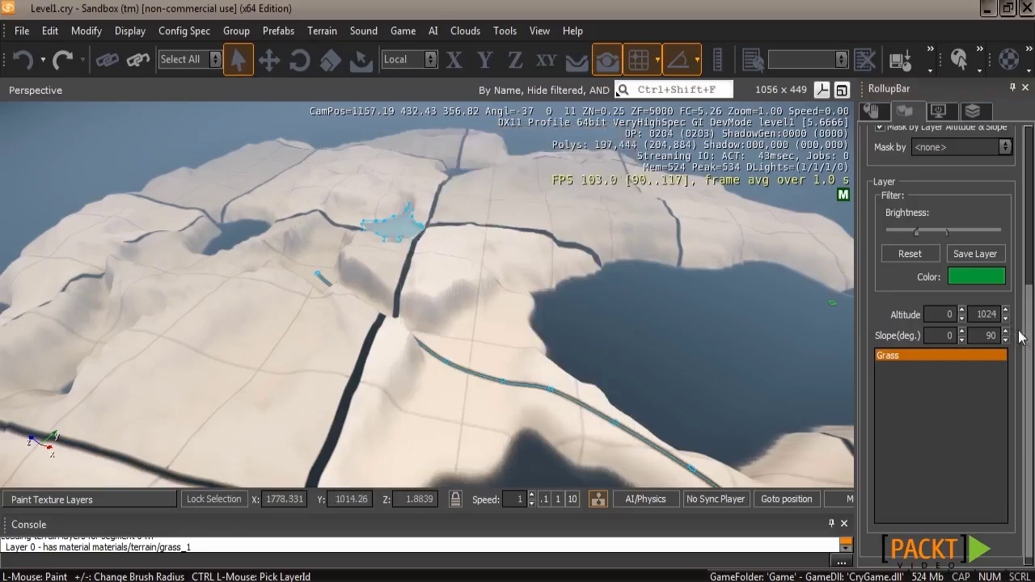
pyautogui.scroll(5, 925, 266)
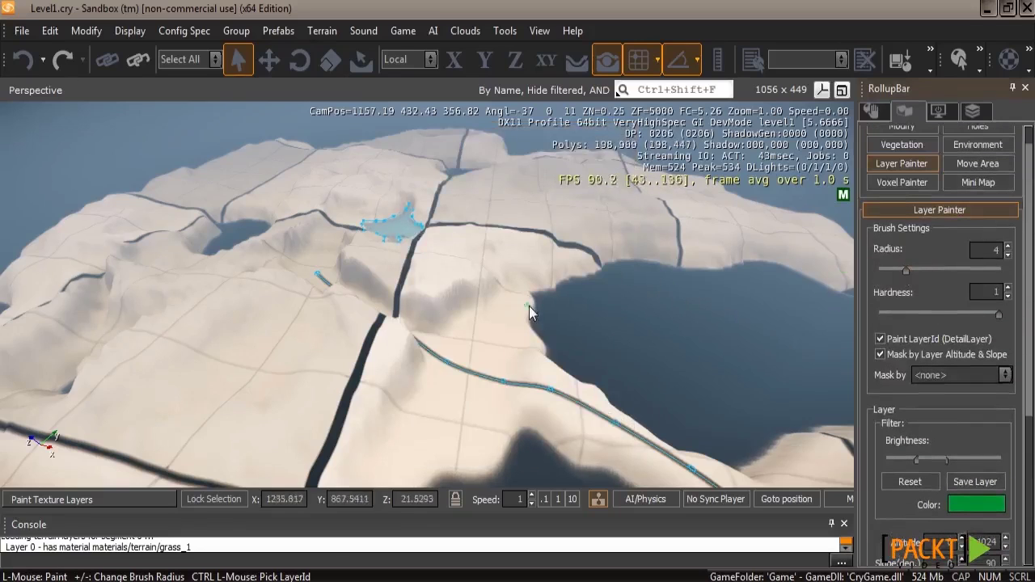
# Step: Paint a Grass patch on the hillside with brush radius 4 and cover it again with the radius raised to about 15.85
pyautogui.moveTo(526, 307); pyautogui.dragTo(531, 306, button='right')
pyautogui.press('w')
pyautogui.moveTo(530, 305)
pyautogui.mouseDown()
pyautogui.moveTo(468, 302)
pyautogui.moveTo(436, 279)
pyautogui.moveTo(487, 234)
pyautogui.moveTo(433, 211)
pyautogui.moveTo(378, 319)
pyautogui.moveTo(310, 316)
pyautogui.moveTo(439, 360)
pyautogui.moveTo(469, 329)
pyautogui.mouseUp()
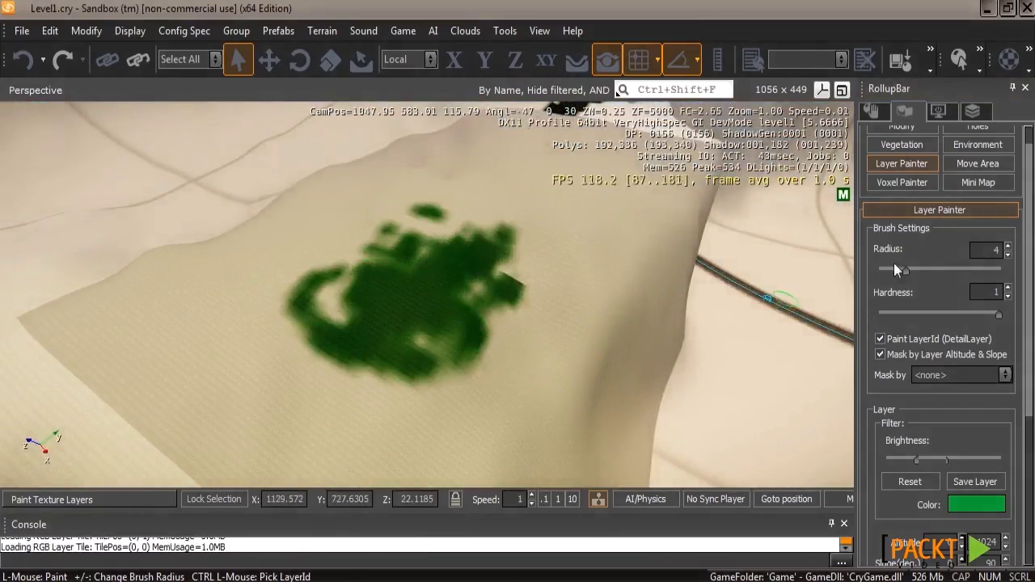
pyautogui.moveTo(904, 269); pyautogui.dragTo(929, 269)
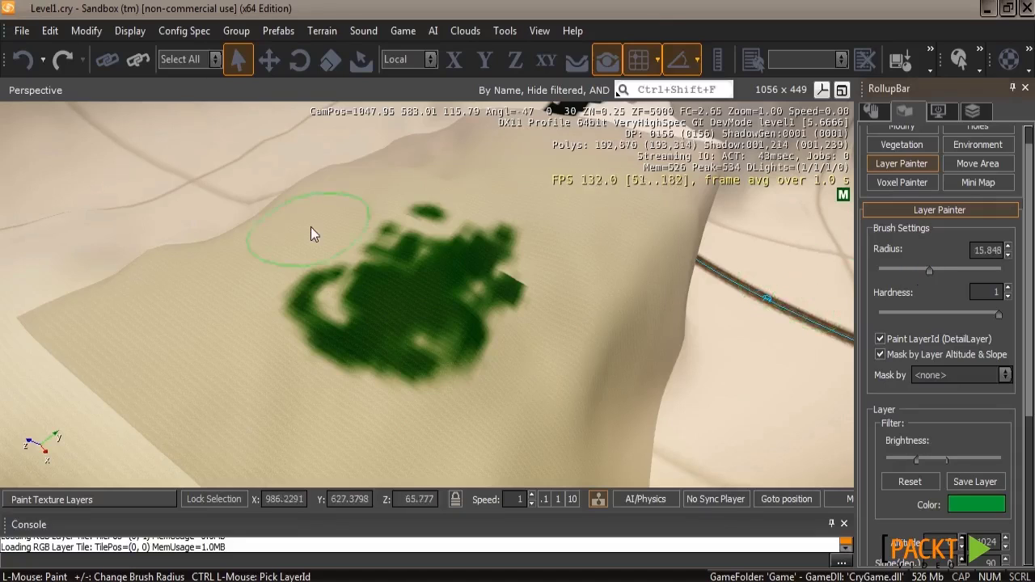
pyautogui.moveTo(314, 233)
pyautogui.mouseDown()
pyautogui.moveTo(363, 270)
pyautogui.moveTo(497, 247)
pyautogui.moveTo(370, 343)
pyautogui.moveTo(465, 254)
pyautogui.moveTo(324, 331)
pyautogui.moveTo(388, 221)
pyautogui.moveTo(539, 248)
pyautogui.moveTo(353, 394)
pyautogui.moveTo(370, 435)
pyautogui.moveTo(437, 355)
pyautogui.mouseUp()
# Step: Brighten the Grass layer's green color and paint it over part of the existing grass patch
pyautogui.click(979, 505)
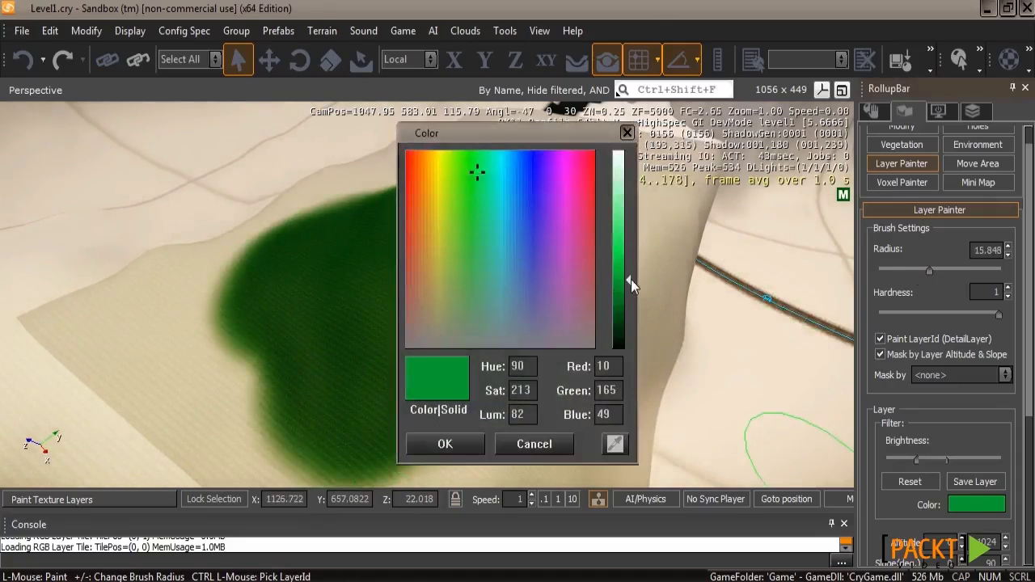
pyautogui.moveTo(630, 284); pyautogui.dragTo(631, 254)
pyautogui.click(447, 444)
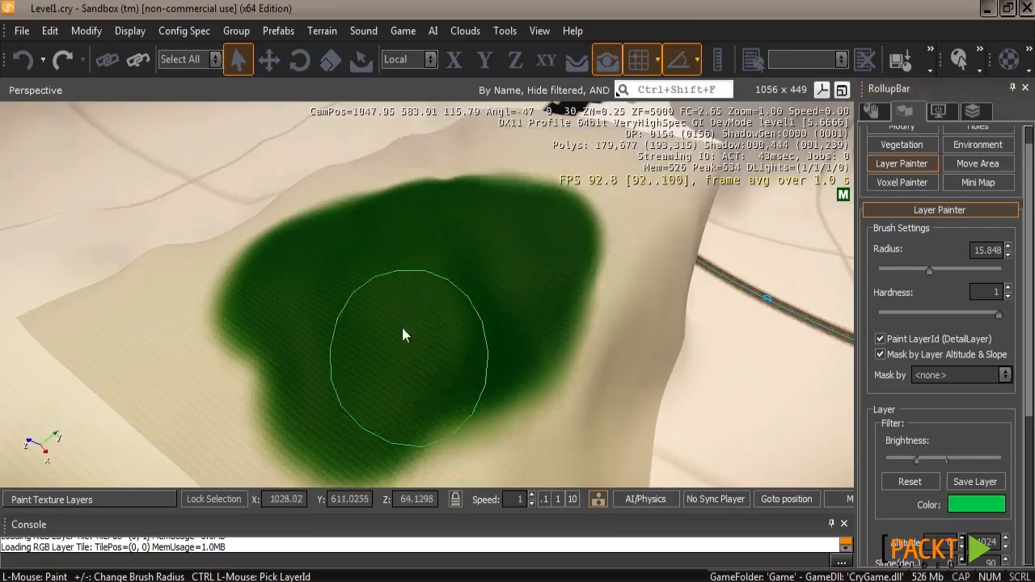
pyautogui.moveTo(404, 335)
pyautogui.mouseDown()
pyautogui.moveTo(420, 308)
pyautogui.moveTo(582, 235)
pyautogui.moveTo(530, 314)
pyautogui.mouseUp()
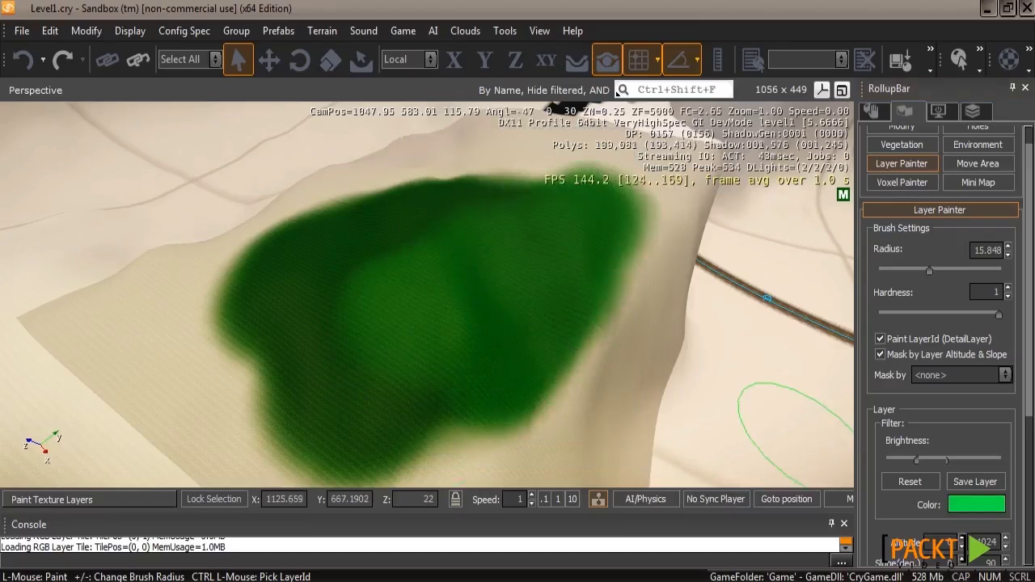
# Step: Set the Grass layer's color luminance to 171 and paint the lighter green over and around the grass patch
pyautogui.click(982, 508)
pyautogui.click(614, 213)
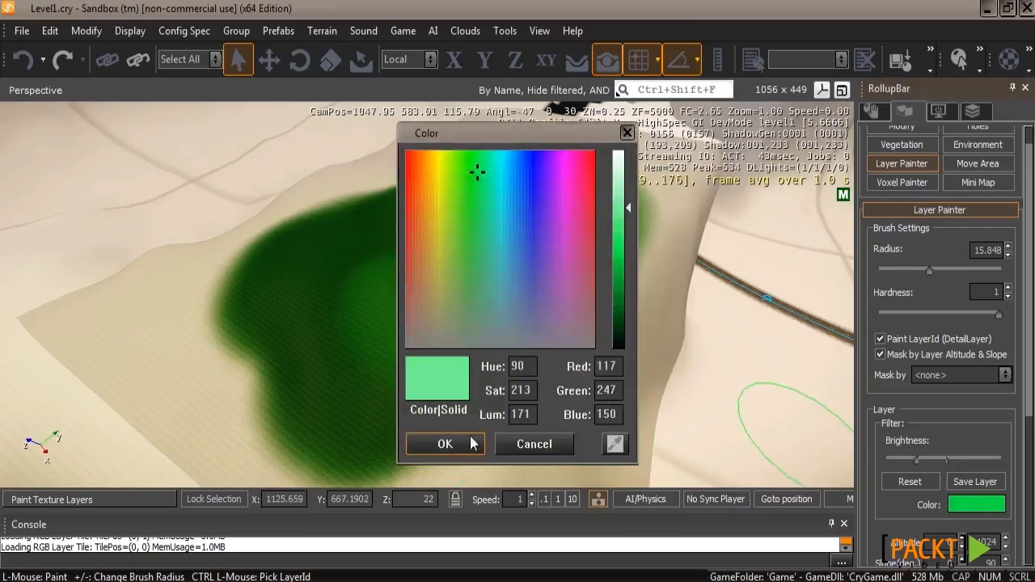
pyautogui.click(444, 444)
pyautogui.moveTo(337, 321)
pyautogui.mouseDown()
pyautogui.moveTo(326, 353)
pyautogui.moveTo(185, 365)
pyautogui.moveTo(195, 370)
pyautogui.mouseUp()
pyautogui.press('s')
pyautogui.moveTo(353, 340); pyautogui.dragTo(353, 340, button='right')
pyautogui.moveTo(354, 341)
pyautogui.mouseDown()
pyautogui.moveTo(446, 396)
pyautogui.moveTo(434, 385)
pyautogui.mouseUp()
pyautogui.moveTo(443, 308); pyautogui.dragTo(442, 308, button='right')
pyautogui.press('s')
pyautogui.scroll(3, 442, 308)
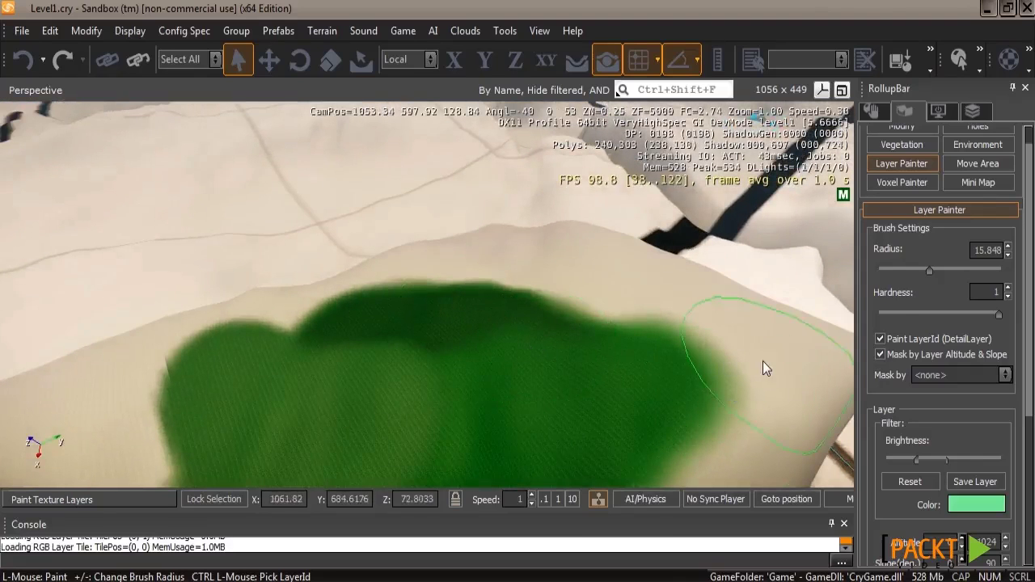
# Step: Reduce the brush radius to about 3.31 and paint a thin light stroke across the dark part of the grass patch
pyautogui.moveTo(926, 272); pyautogui.dragTo(903, 274)
pyautogui.moveTo(447, 290)
pyautogui.mouseDown()
pyautogui.moveTo(478, 344)
pyautogui.moveTo(543, 387)
pyautogui.mouseUp()
pyautogui.press('a')
pyautogui.moveTo(584, 394); pyautogui.dragTo(586, 398, button='right')
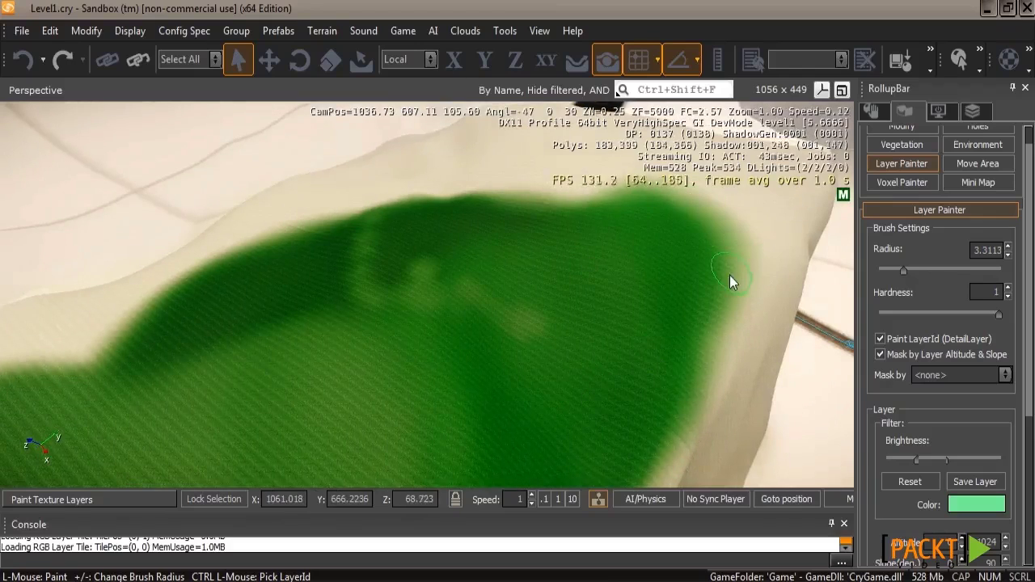
# Step: Raise the brush radius to about 398.1 and paint the Grass layer broadly over the island and its coastal strips
pyautogui.press('s')
pyautogui.hotkey('shift', 's')
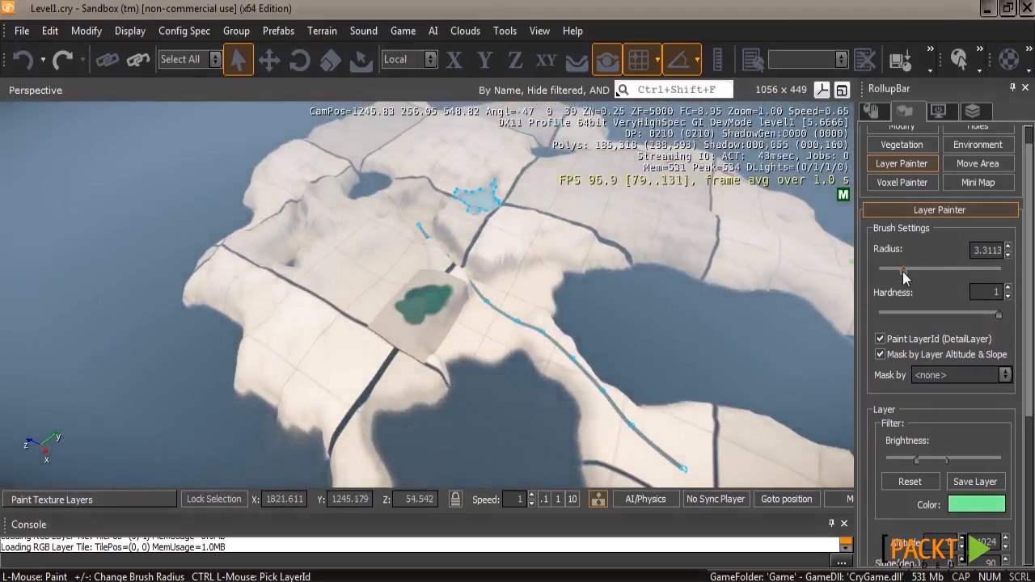
pyautogui.moveTo(904, 270); pyautogui.dragTo(984, 276)
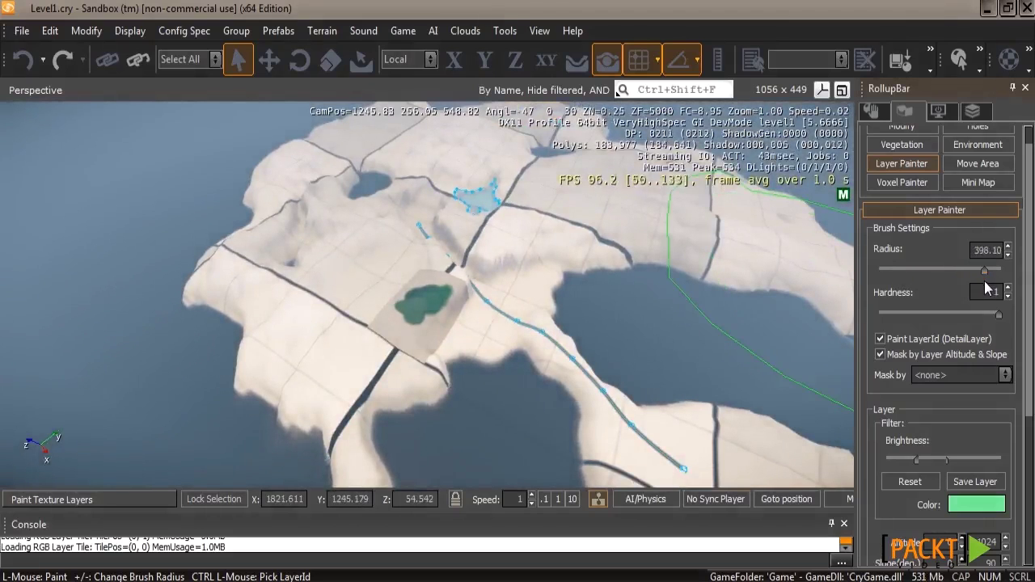
pyautogui.moveTo(380, 260)
pyautogui.mouseDown()
pyautogui.moveTo(332, 255)
pyautogui.moveTo(326, 314)
pyautogui.moveTo(384, 397)
pyautogui.moveTo(787, 455)
pyautogui.moveTo(784, 351)
pyautogui.moveTo(744, 211)
pyautogui.moveTo(404, 174)
pyautogui.moveTo(516, 286)
pyautogui.moveTo(632, 320)
pyautogui.moveTo(482, 226)
pyautogui.mouseUp()
pyautogui.moveTo(367, 194)
pyautogui.mouseDown()
pyautogui.moveTo(235, 231)
pyautogui.moveTo(225, 268)
pyautogui.mouseUp()
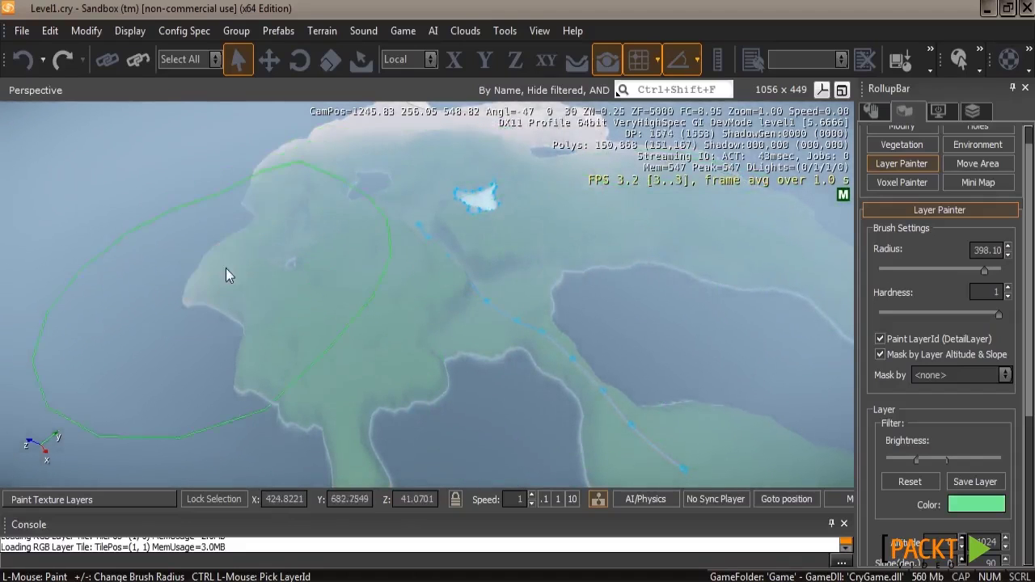
pyautogui.moveTo(407, 345); pyautogui.dragTo(377, 320, button='right')
pyautogui.moveTo(451, 294)
pyautogui.mouseDown()
pyautogui.moveTo(417, 258)
pyautogui.moveTo(347, 297)
pyautogui.mouseUp()
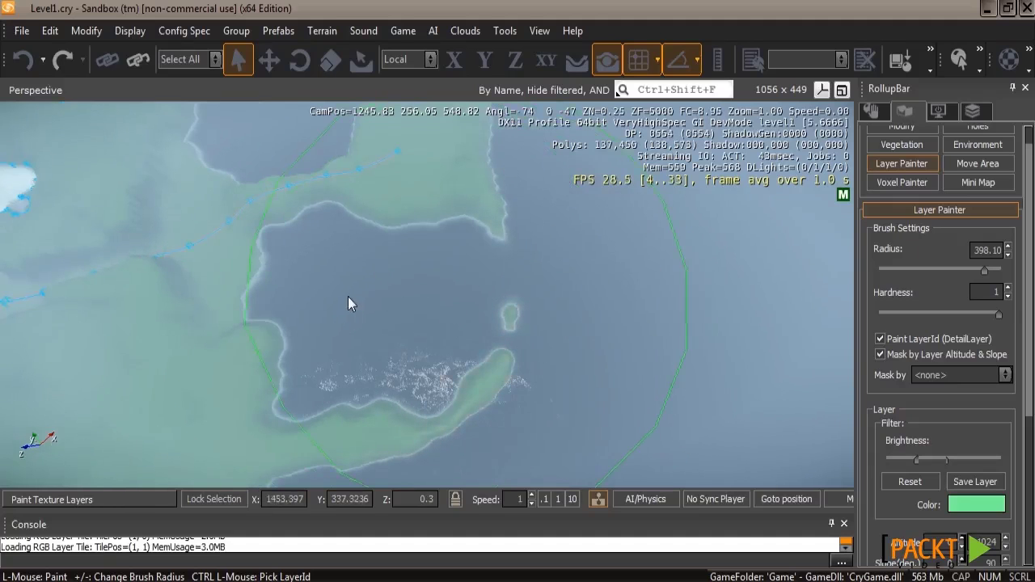
# Step: Paint the Grass layer over the remaining bare areas on the far side of the island
pyautogui.moveTo(367, 252); pyautogui.dragTo(377, 248, button='right')
pyautogui.press('a')
pyautogui.press('a')
pyautogui.press('s')
pyautogui.press('a')
pyautogui.moveTo(430, 353)
pyautogui.mouseDown()
pyautogui.moveTo(200, 358)
pyautogui.moveTo(182, 330)
pyautogui.moveTo(360, 399)
pyautogui.moveTo(493, 390)
pyautogui.moveTo(369, 238)
pyautogui.moveTo(165, 170)
pyautogui.moveTo(215, 199)
pyautogui.mouseUp()
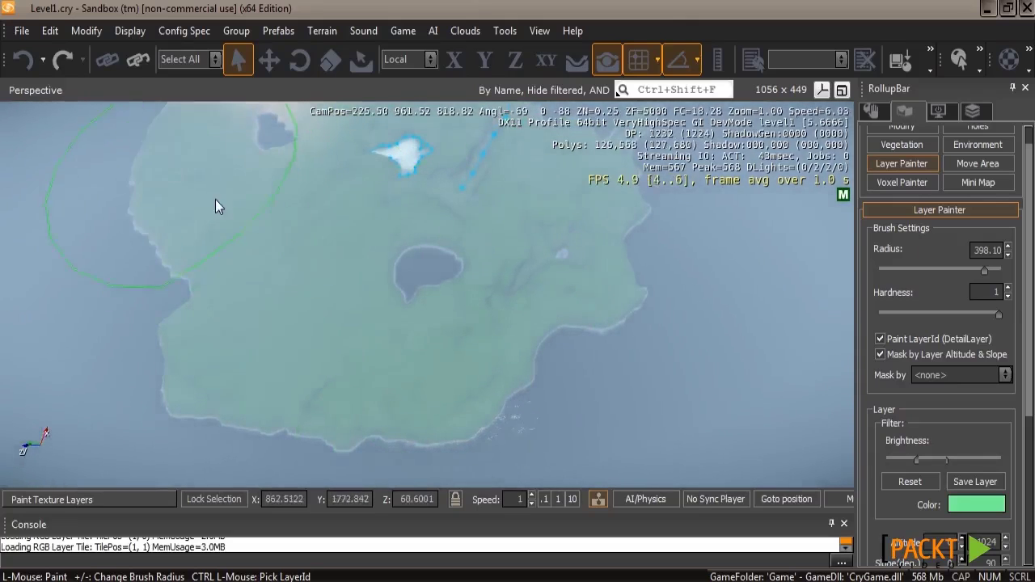
pyautogui.moveTo(226, 215); pyautogui.dragTo(226, 215, button='right')
pyautogui.moveTo(247, 216)
pyautogui.mouseDown()
pyautogui.moveTo(283, 145)
pyautogui.moveTo(218, 151)
pyautogui.mouseUp()
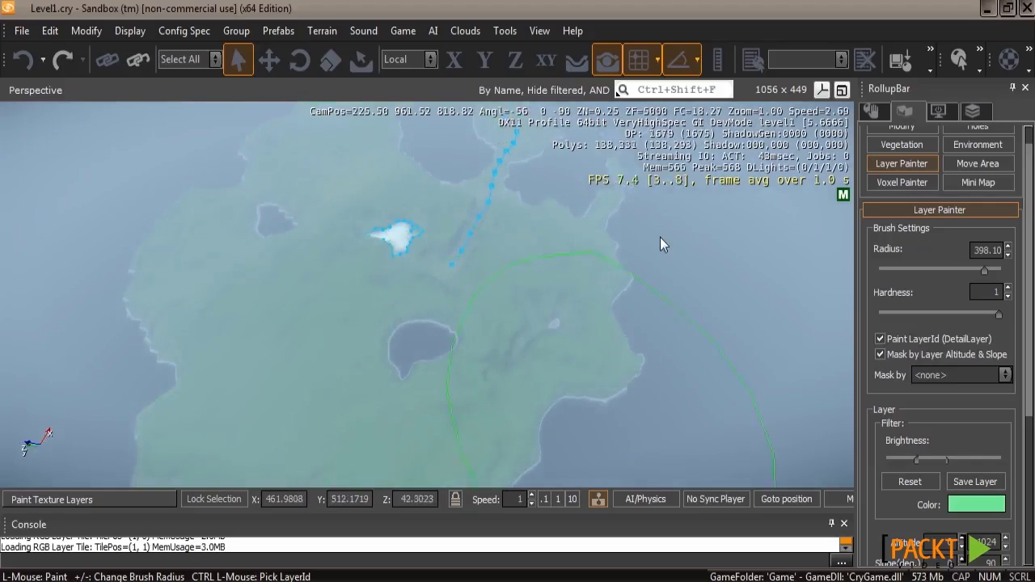
# Step: Add a new terrain texture layer and name it Cliff
pyautogui.moveTo(520, 286)
pyautogui.mouseDown(button='right')
pyautogui.moveTo(512, 294)
pyautogui.moveTo(514, 282)
pyautogui.moveTo(466, 261)
pyautogui.moveTo(520, 286)
pyautogui.mouseUp(button='right')
pyautogui.press('w')
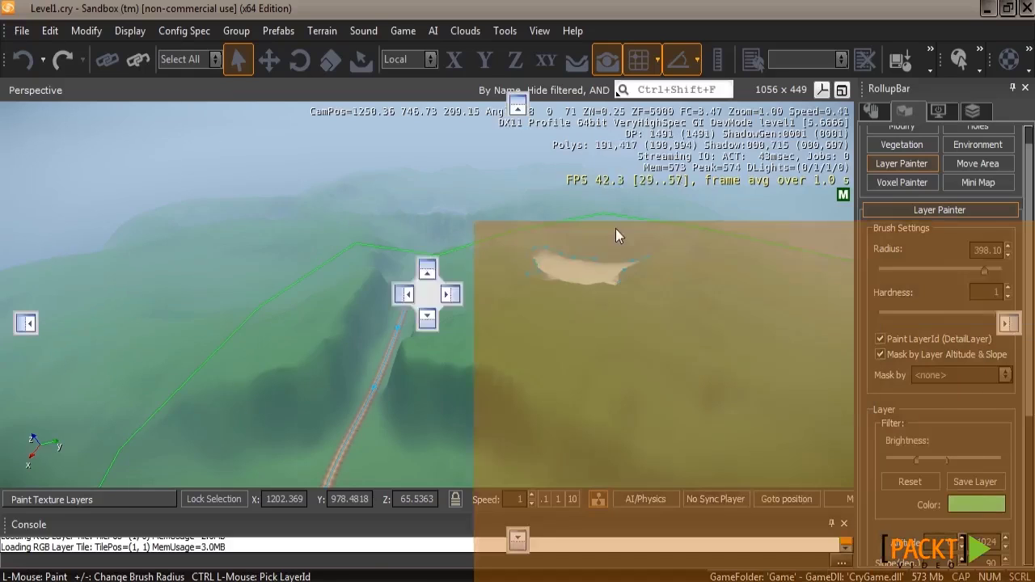
pyautogui.moveTo(615, 228); pyautogui.dragTo(243, 64)
pyautogui.click(341, 170)
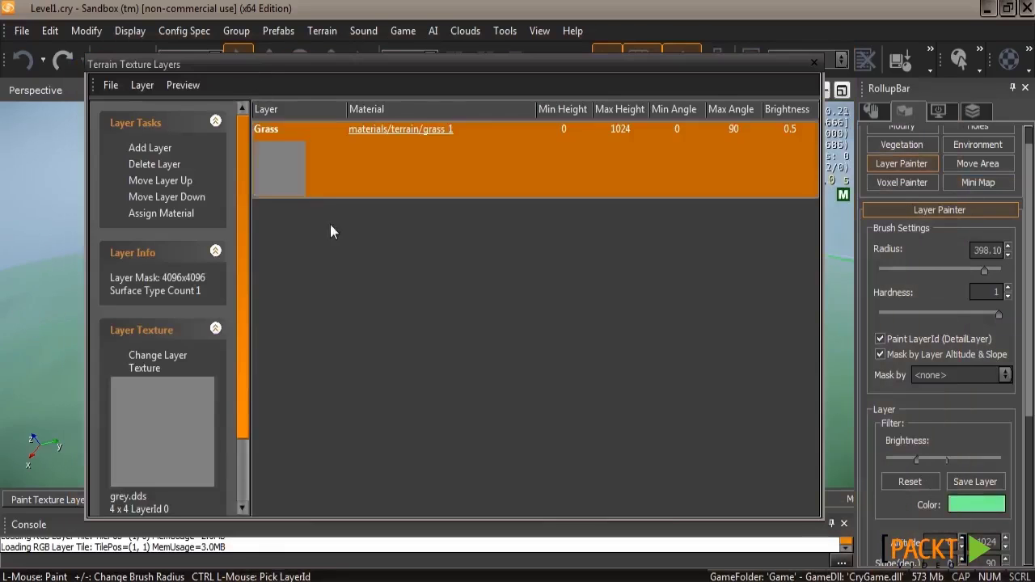
pyautogui.click(142, 149)
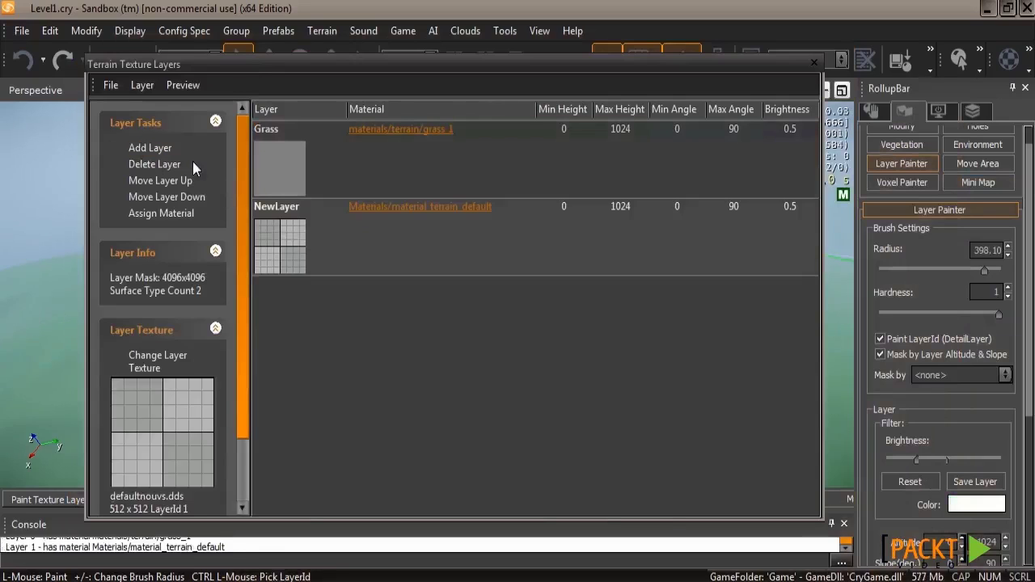
pyautogui.doubleClick(275, 207)
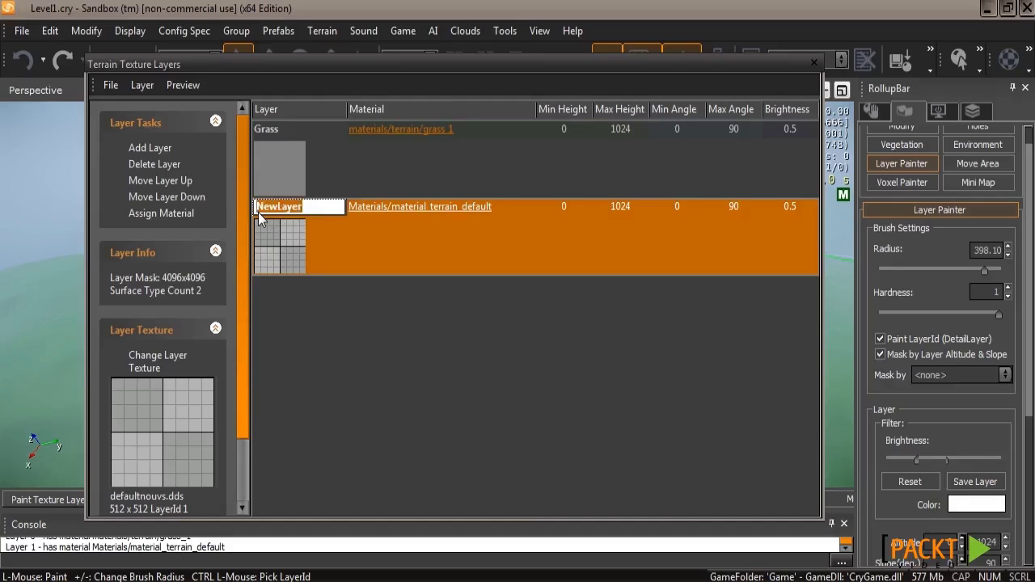
pyautogui.press('BackSpace')
pyautogui.write('Cliff')
pyautogui.click(384, 308)
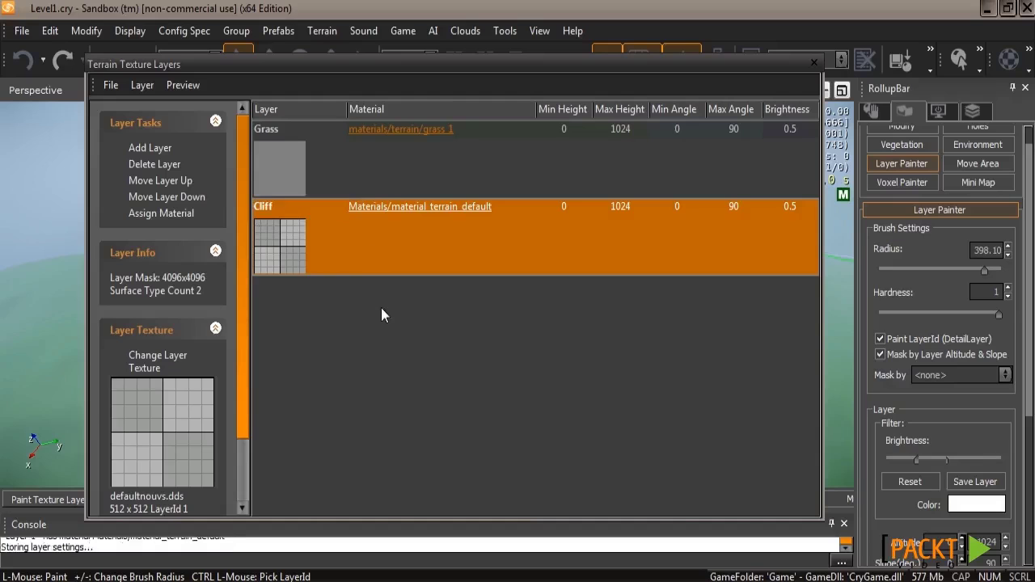
# Step: Change the Cliff layer's texture to grey.dds from the Textures/defaults folder
pyautogui.click(156, 365)
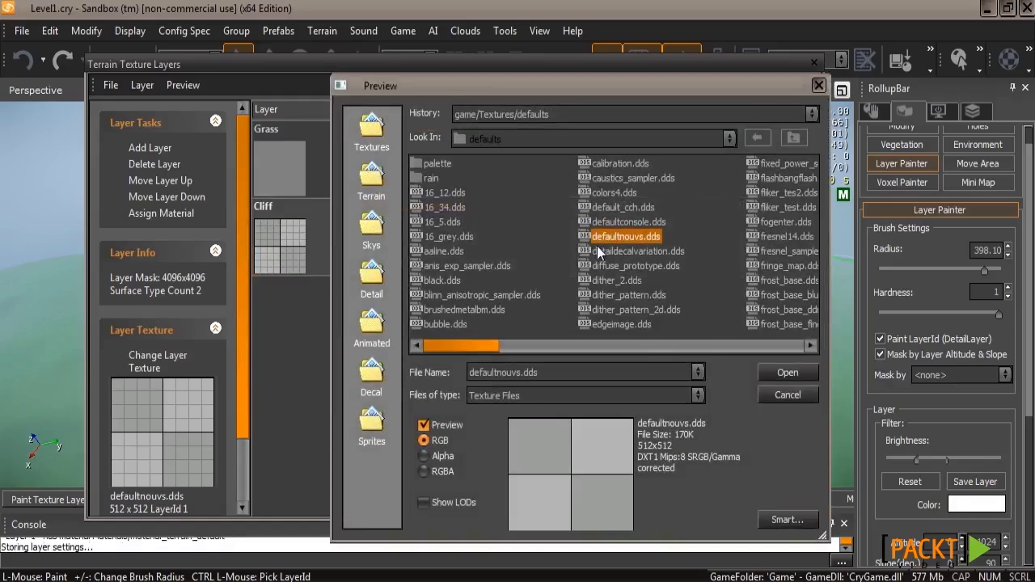
pyautogui.click(372, 137)
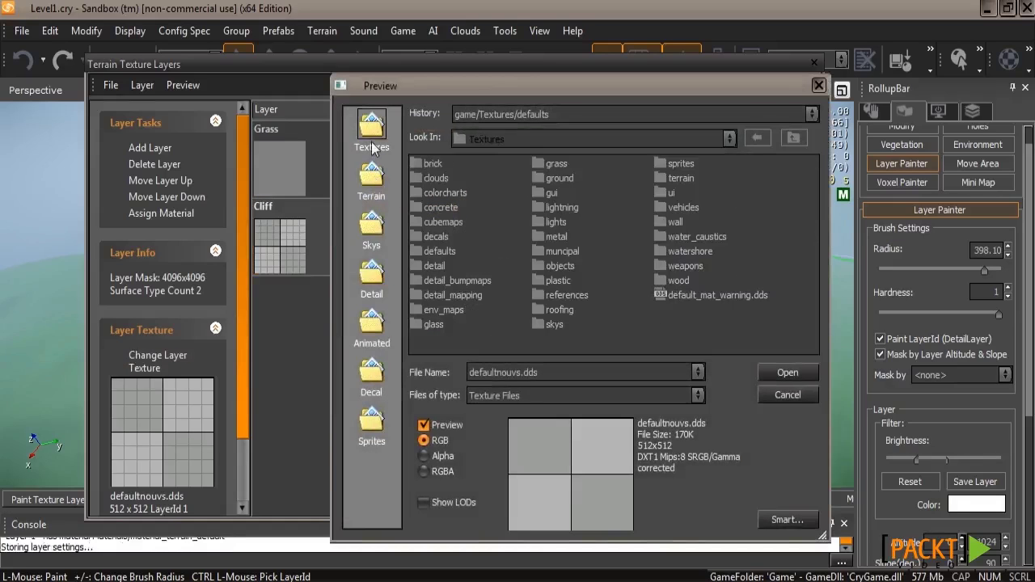
pyautogui.doubleClick(437, 249)
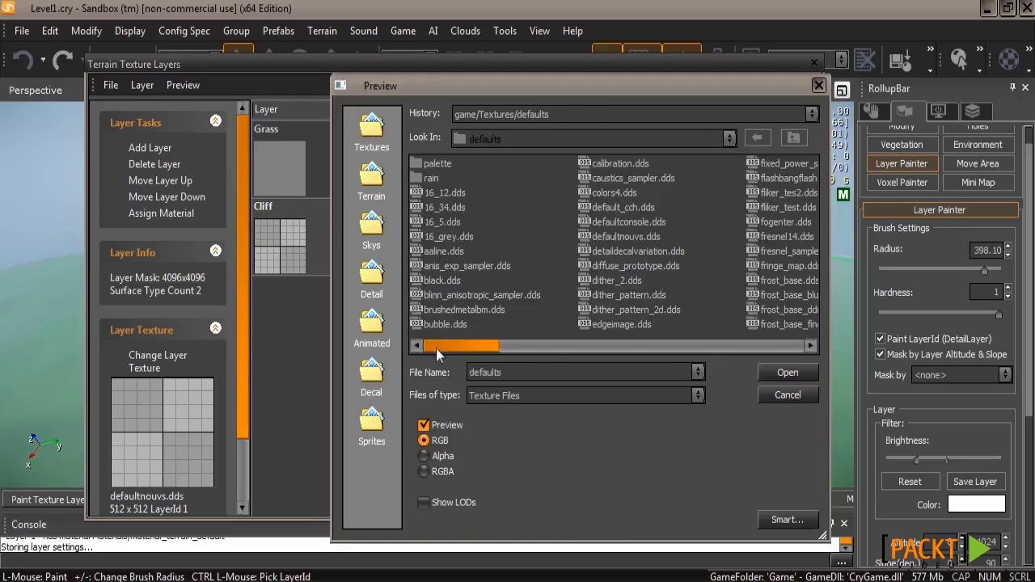
pyautogui.moveTo(436, 347); pyautogui.dragTo(503, 346)
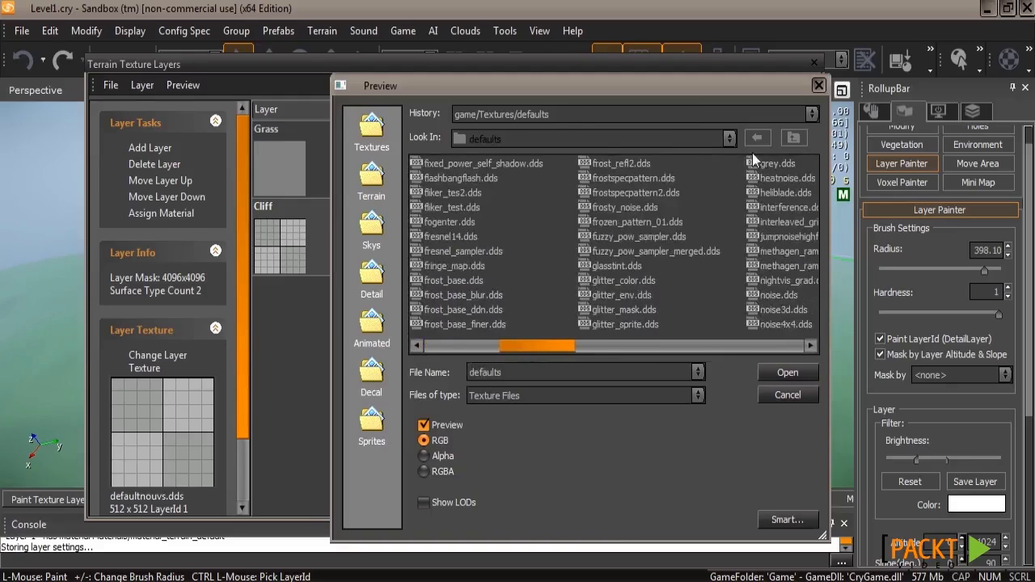
pyautogui.click(772, 164)
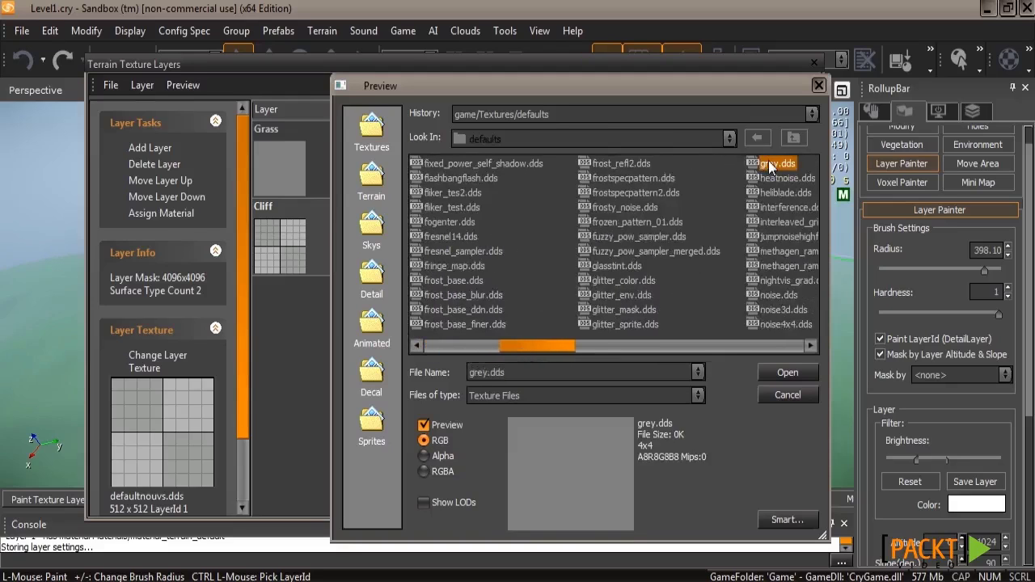
pyautogui.click(770, 371)
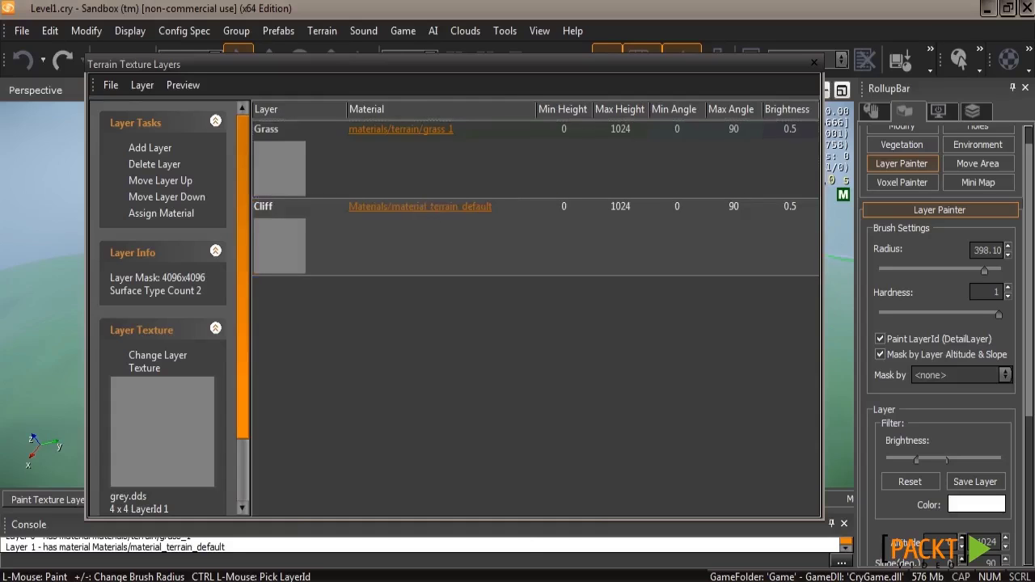
# Step: Assign the material materials/terrain/rock_4 to the Cliff layer and close the Material Editor
pyautogui.moveTo(1034, 214); pyautogui.dragTo(491, 109)
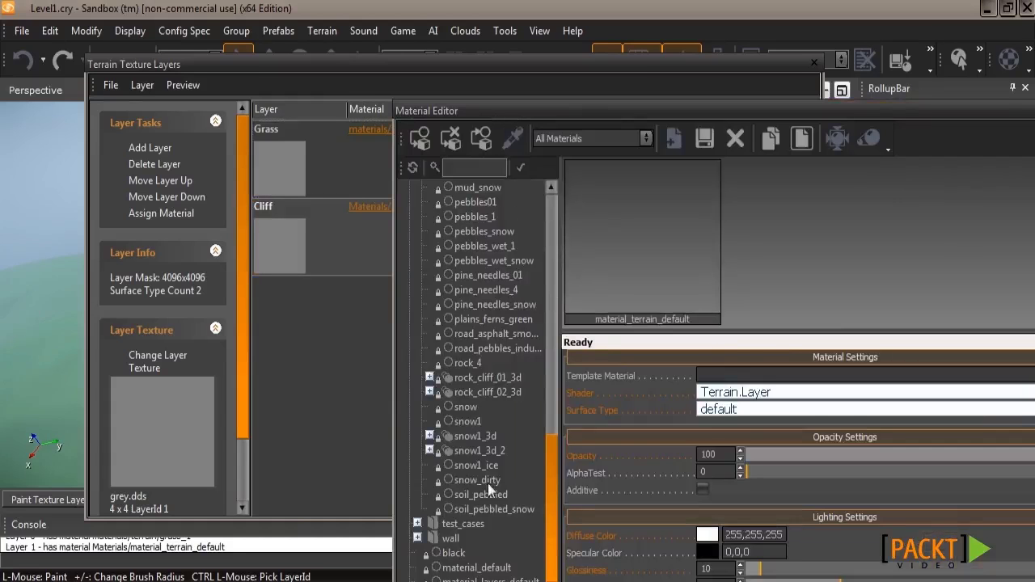
pyautogui.moveTo(549, 514); pyautogui.dragTo(570, 475)
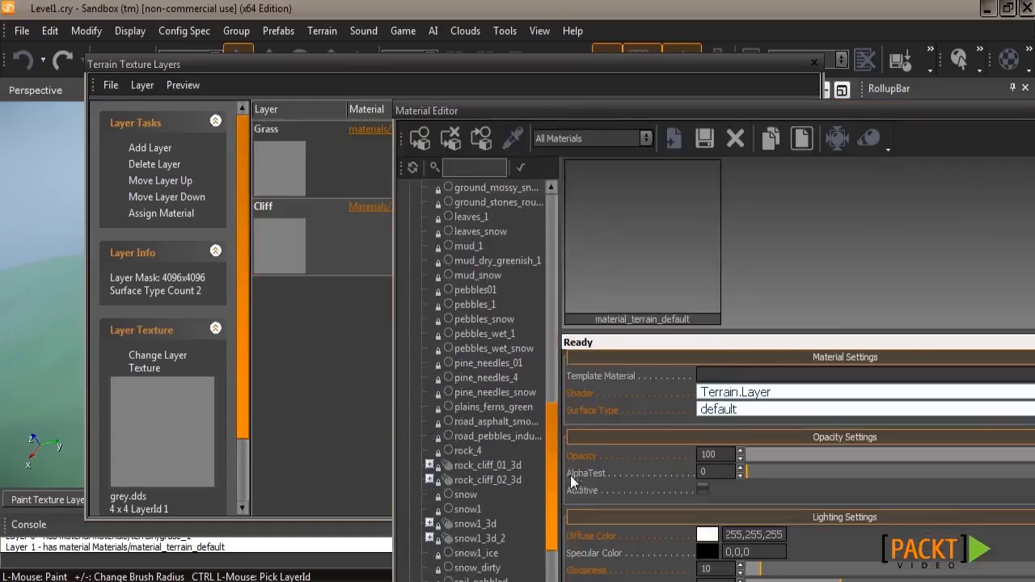
pyautogui.click(462, 453)
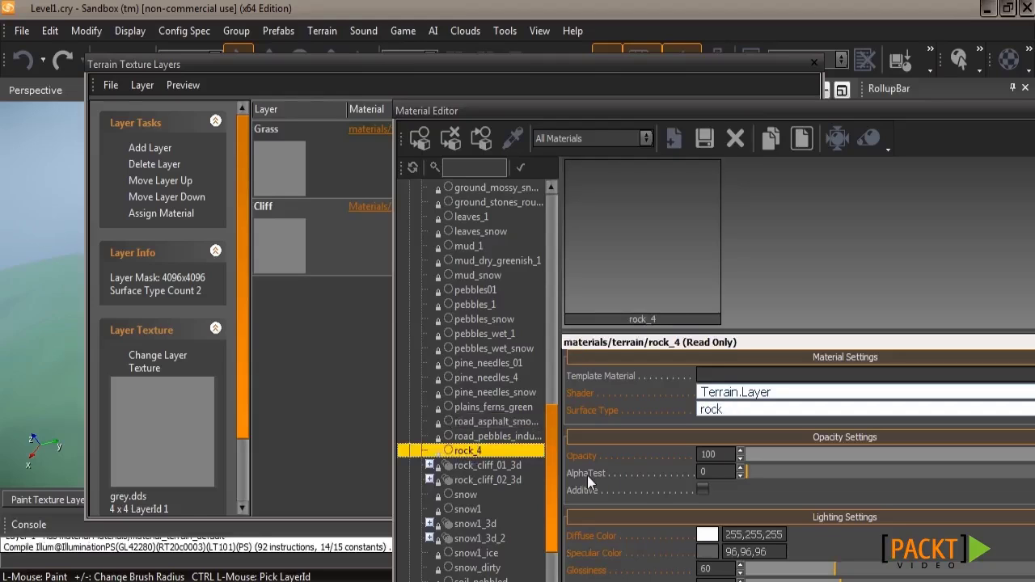
pyautogui.click(154, 215)
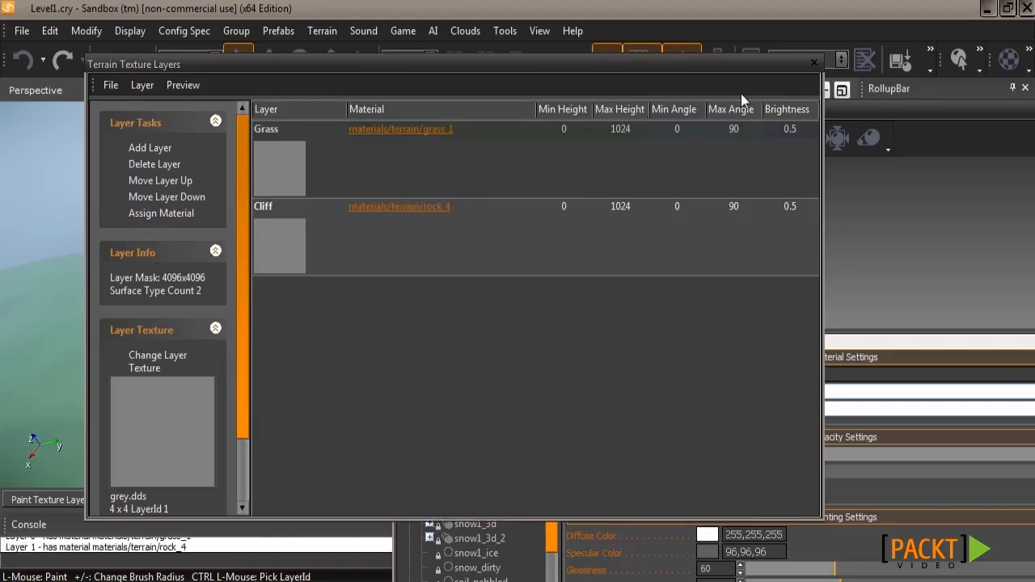
pyautogui.click(881, 109)
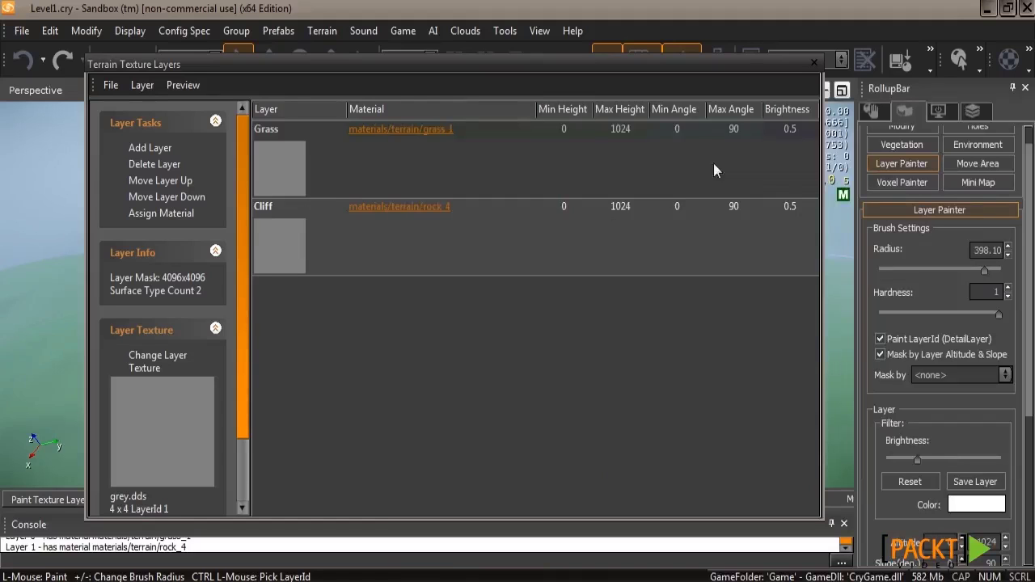
# Step: Set the Cliff layer's minimum slope to 60 degrees and paint it over the steep hillsides beside the road
pyautogui.moveTo(1032, 224); pyautogui.dragTo(1032, 373)
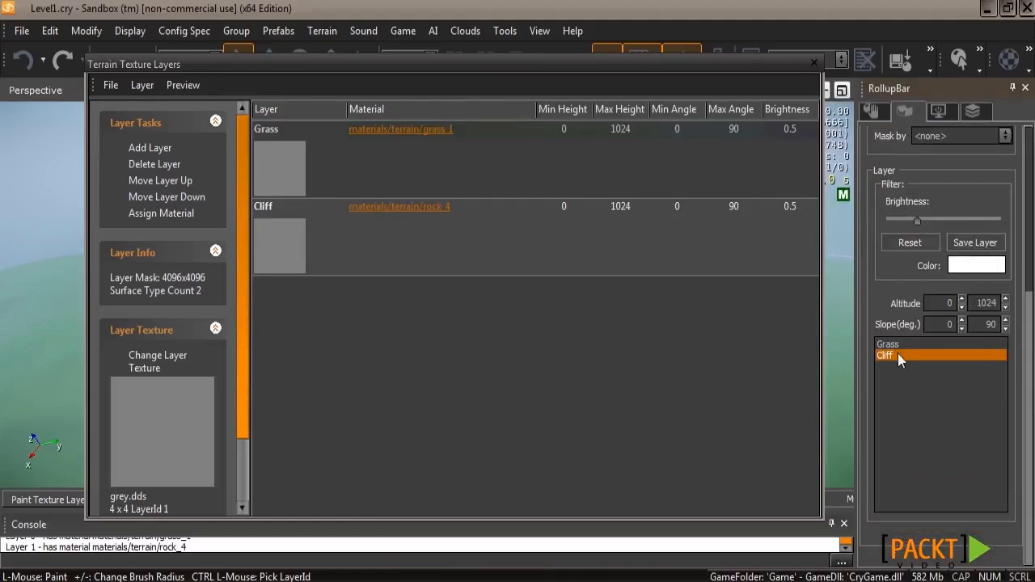
pyautogui.moveTo(439, 66); pyautogui.dragTo(1034, 73)
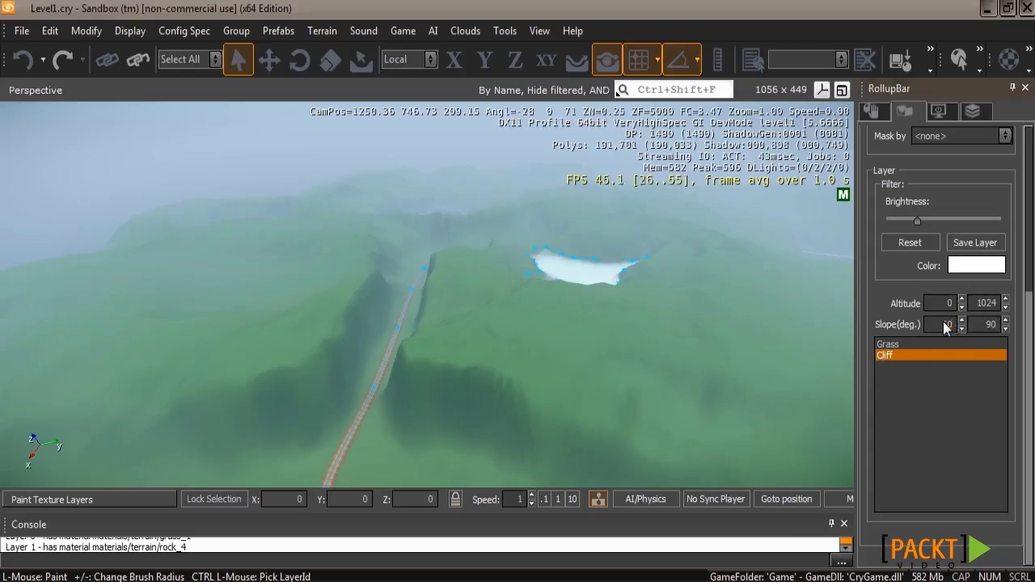
pyautogui.write('60')
pyautogui.moveTo(483, 312); pyautogui.dragTo(558, 339)
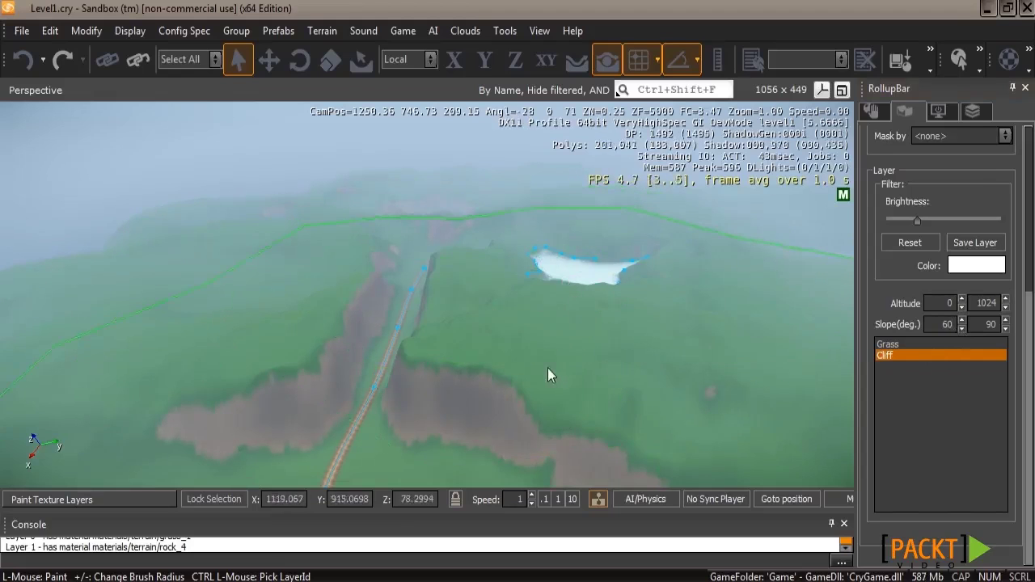
# Step: Paint the Cliff layer across the coast and over the steep shoreline of the peninsula where the road ends
pyautogui.press('a')
pyautogui.press('s')
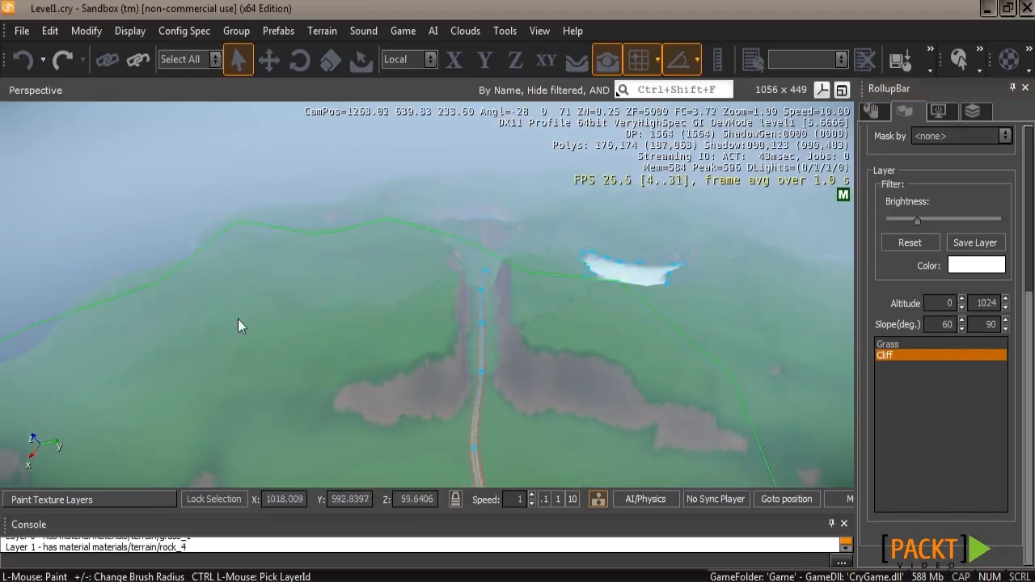
pyautogui.press('a')
pyautogui.moveTo(462, 317); pyautogui.dragTo(489, 320, button='right')
pyautogui.press('a')
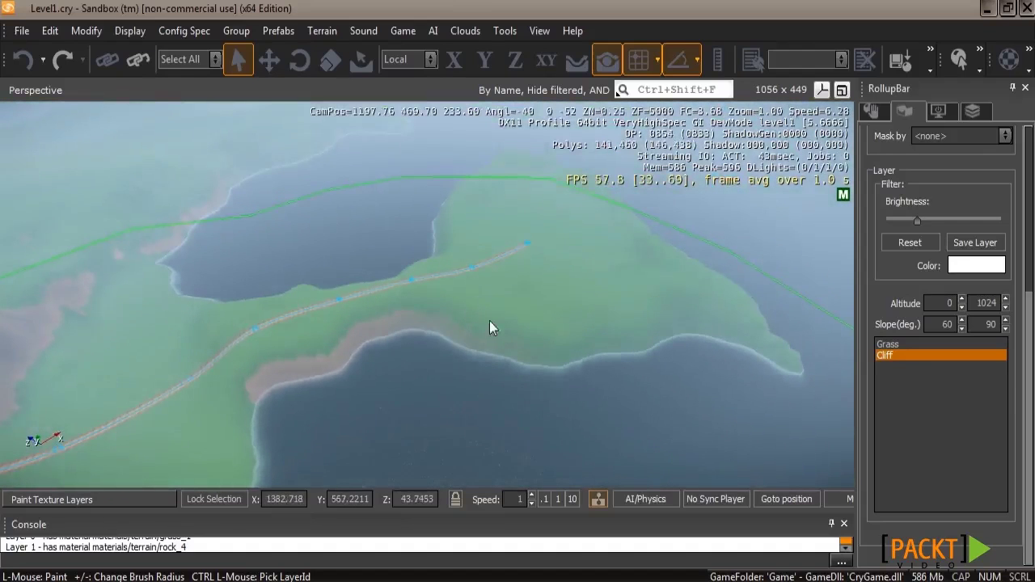
pyautogui.moveTo(489, 321)
pyautogui.mouseDown()
pyautogui.moveTo(579, 343)
pyautogui.moveTo(621, 235)
pyautogui.mouseUp()
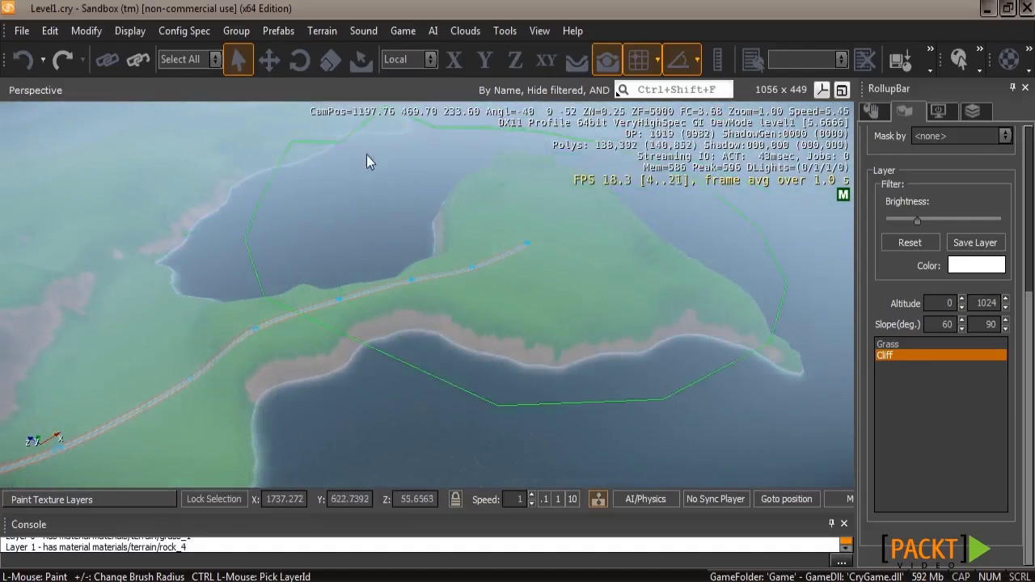
# Step: Paint the Cliff layer over the remaining steep areas and lake shores across the rest of the island
pyautogui.moveTo(232, 245)
pyautogui.mouseDown(button='right')
pyautogui.moveTo(244, 244)
pyautogui.moveTo(237, 230)
pyautogui.mouseUp(button='right')
pyautogui.press('a')
pyautogui.press('s')
pyautogui.press('a')
pyautogui.press('s')
pyautogui.press('a')
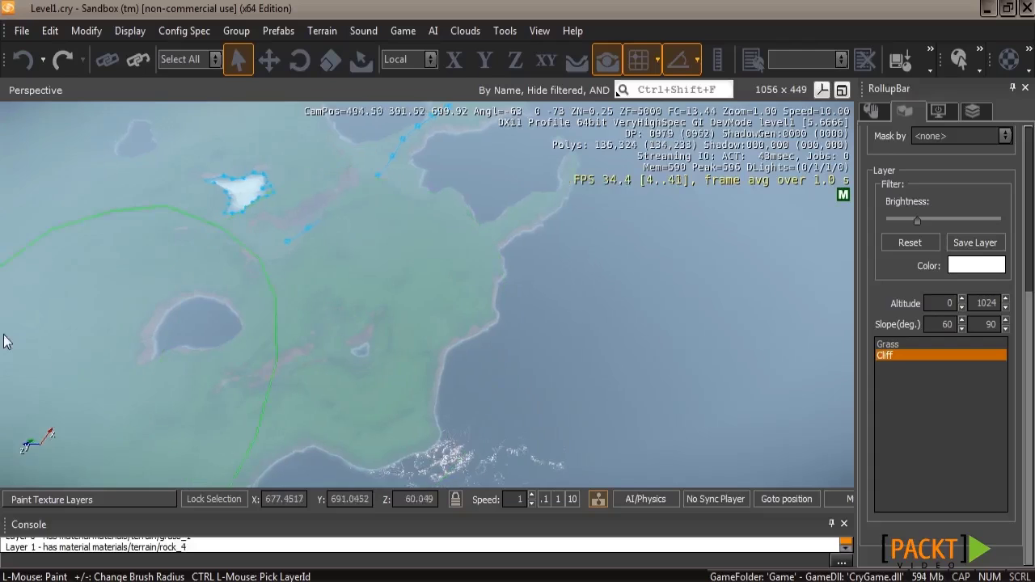
pyautogui.moveTo(397, 332); pyautogui.dragTo(397, 333, button='right')
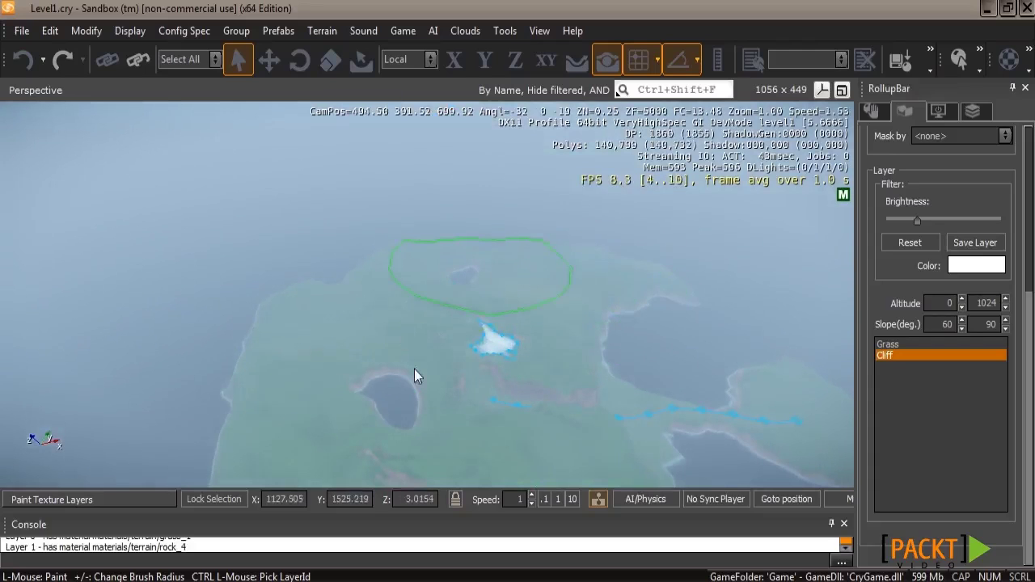
# Step: Return to the cliffs beside the road and set the Cliff layer's color to muted pink (153, 121, 133)
pyautogui.press('w')
pyautogui.press('d')
pyautogui.moveTo(722, 363); pyautogui.dragTo(715, 352, button='right')
pyautogui.press('w')
pyautogui.press('w')
pyautogui.press('a')
pyautogui.press('s')
pyautogui.click(964, 270)
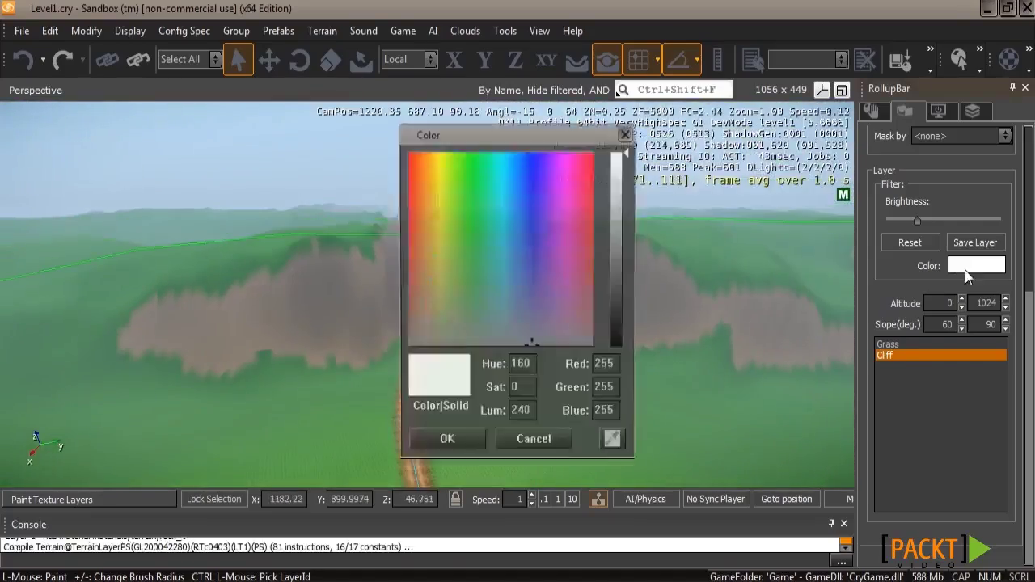
pyautogui.moveTo(630, 151); pyautogui.dragTo(629, 242)
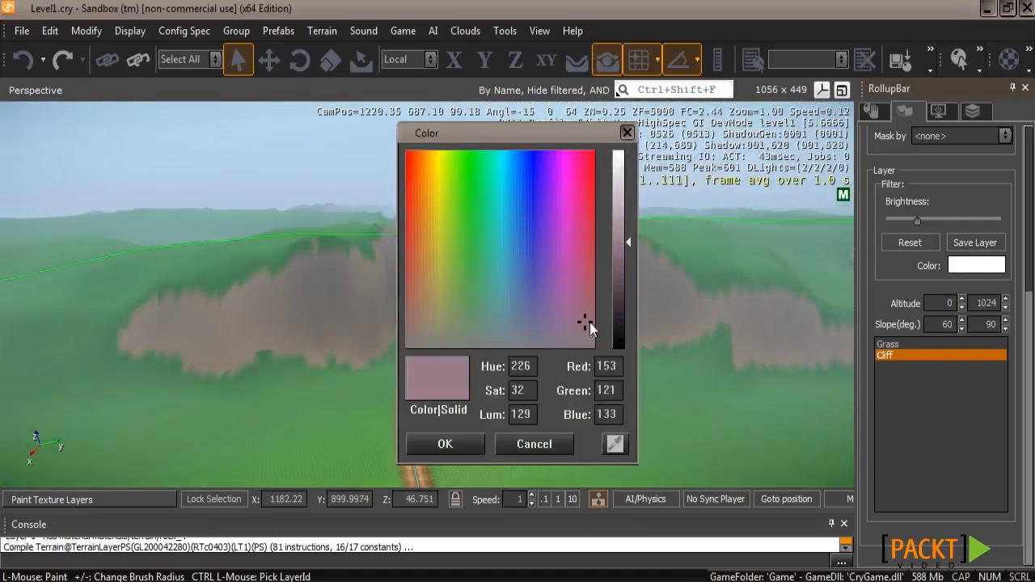
pyautogui.click(448, 444)
# Step: Reduce the brush radius to 2.1379 and paint tinted Cliff streaks over the rock faces on both sides of the road
pyautogui.scroll(5, 975, 225)
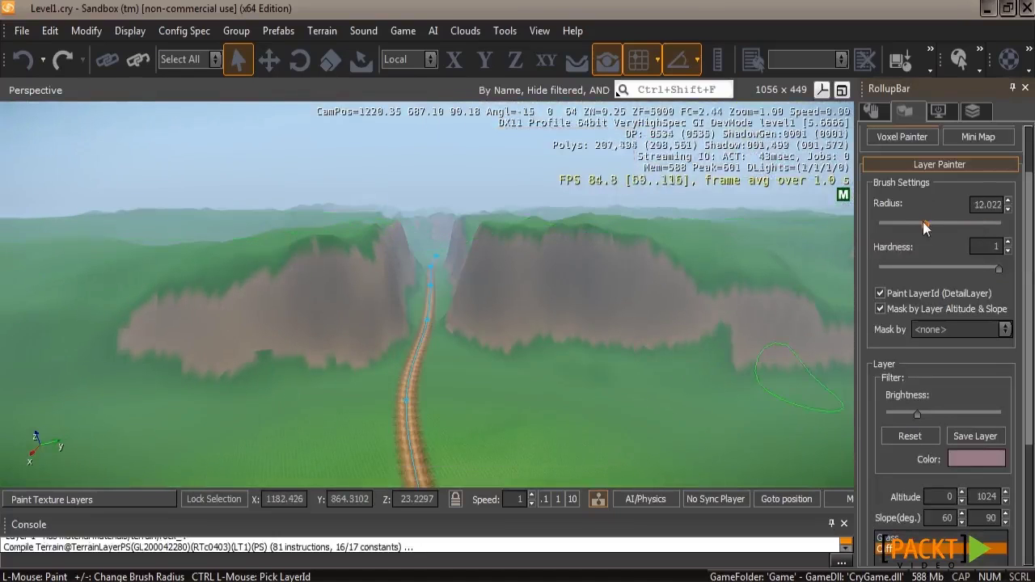
pyautogui.moveTo(913, 226); pyautogui.dragTo(895, 227)
pyautogui.moveTo(521, 301)
pyautogui.mouseDown()
pyautogui.moveTo(529, 253)
pyautogui.moveTo(640, 317)
pyautogui.mouseUp()
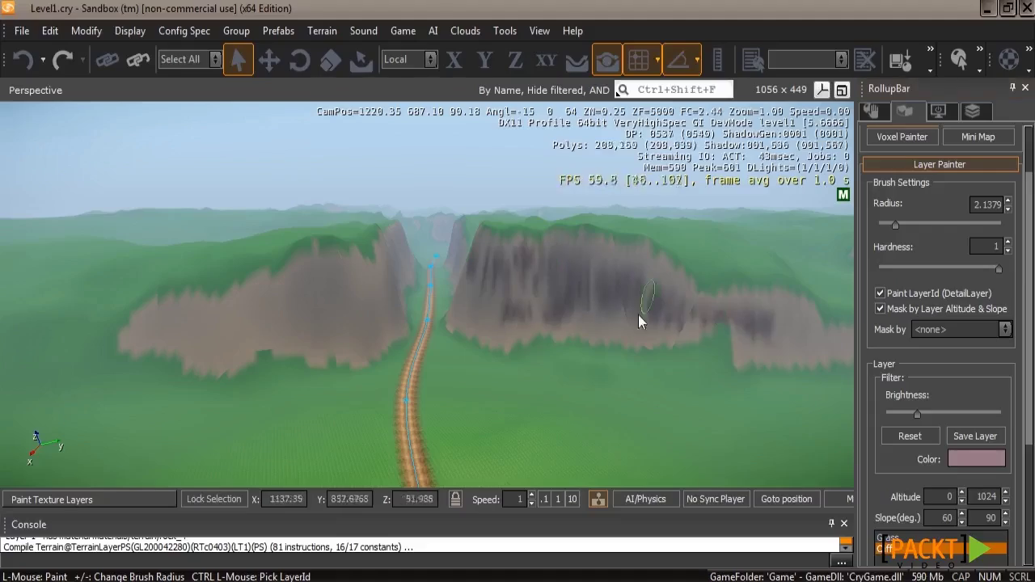
pyautogui.moveTo(212, 325); pyautogui.dragTo(368, 306)
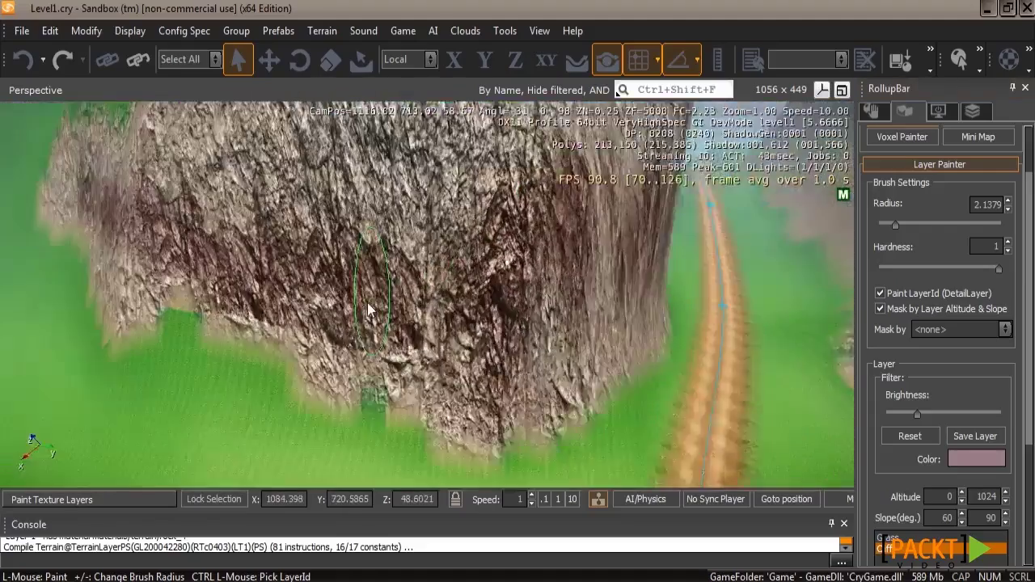
# Step: Paint more tinted Cliff variation up close on the rock face next to the road
pyautogui.moveTo(367, 310); pyautogui.dragTo(453, 380, button='right')
pyautogui.moveTo(453, 380)
pyautogui.mouseDown()
pyautogui.moveTo(388, 332)
pyautogui.moveTo(159, 307)
pyautogui.mouseUp()
pyautogui.moveTo(159, 307)
pyautogui.mouseDown(button='right')
pyautogui.moveTo(278, 296)
pyautogui.moveTo(381, 251)
pyautogui.mouseUp(button='right')
pyautogui.moveTo(380, 251)
pyautogui.mouseDown()
pyautogui.moveTo(198, 211)
pyautogui.moveTo(279, 226)
pyautogui.mouseUp()
pyautogui.moveTo(279, 226); pyautogui.dragTo(410, 269, button='right')
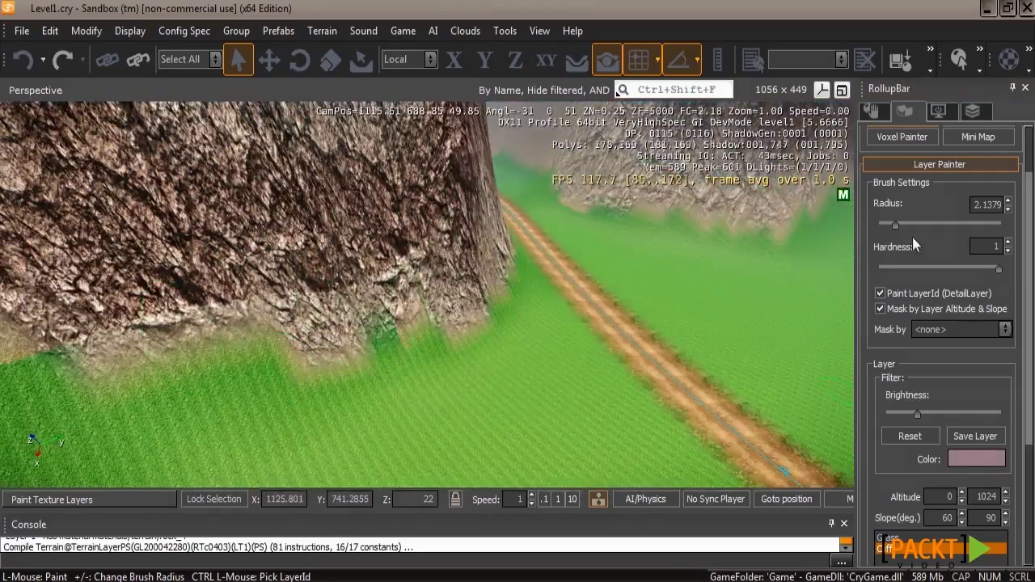
# Step: Set the brush hardness to 0.37 and the Cliff layer's minimum slope to 0, and paint along the cliff's base
pyautogui.moveTo(999, 268); pyautogui.dragTo(910, 271)
pyautogui.moveTo(245, 333)
pyautogui.mouseDown()
pyautogui.moveTo(371, 343)
pyautogui.moveTo(449, 319)
pyautogui.moveTo(414, 306)
pyautogui.moveTo(432, 340)
pyautogui.moveTo(289, 369)
pyautogui.mouseUp()
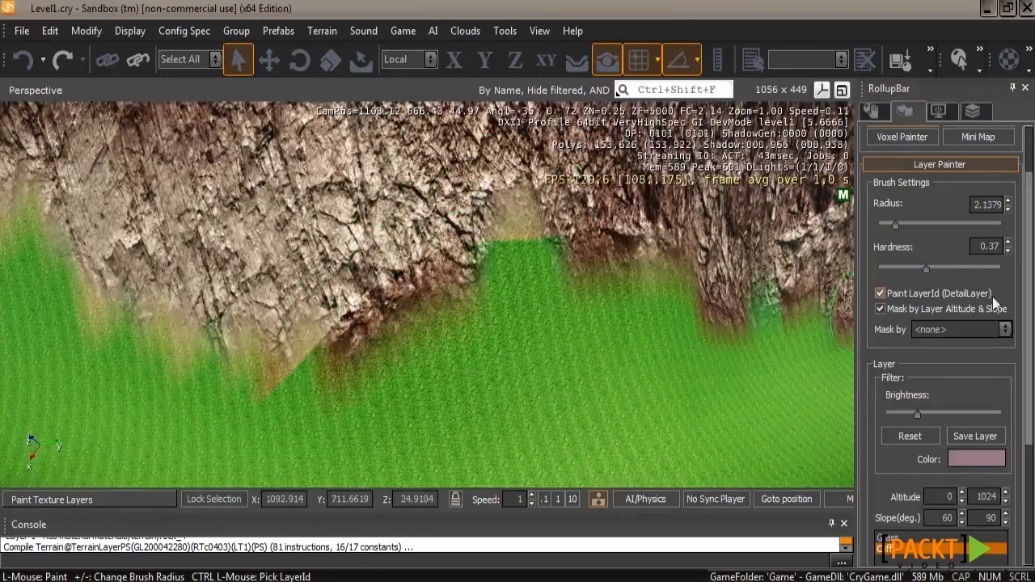
pyautogui.click(932, 293)
pyautogui.click(933, 293)
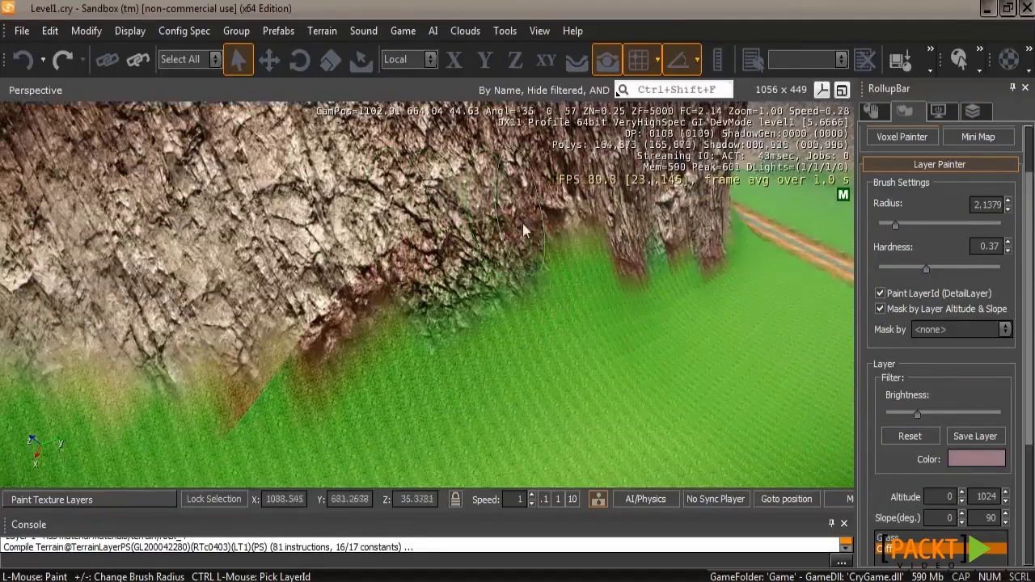
# Step: Set the brush hardness to 0.57 and blend the Cliff layer into the grass along the foot of the cliffs
pyautogui.moveTo(926, 268); pyautogui.dragTo(953, 274)
pyautogui.moveTo(569, 243)
pyautogui.mouseDown()
pyautogui.moveTo(561, 266)
pyautogui.moveTo(219, 376)
pyautogui.moveTo(335, 327)
pyautogui.mouseUp()
pyautogui.press('d')
pyautogui.moveTo(336, 327); pyautogui.dragTo(267, 323, button='right')
pyautogui.moveTo(494, 275)
pyautogui.mouseDown()
pyautogui.moveTo(655, 286)
pyautogui.moveTo(721, 268)
pyautogui.mouseUp()
pyautogui.press('s')
pyautogui.moveTo(720, 271); pyautogui.dragTo(718, 270, button='right')
pyautogui.press('a')
pyautogui.moveTo(384, 235)
pyautogui.mouseDown()
pyautogui.moveTo(429, 283)
pyautogui.moveTo(464, 293)
pyautogui.mouseUp()
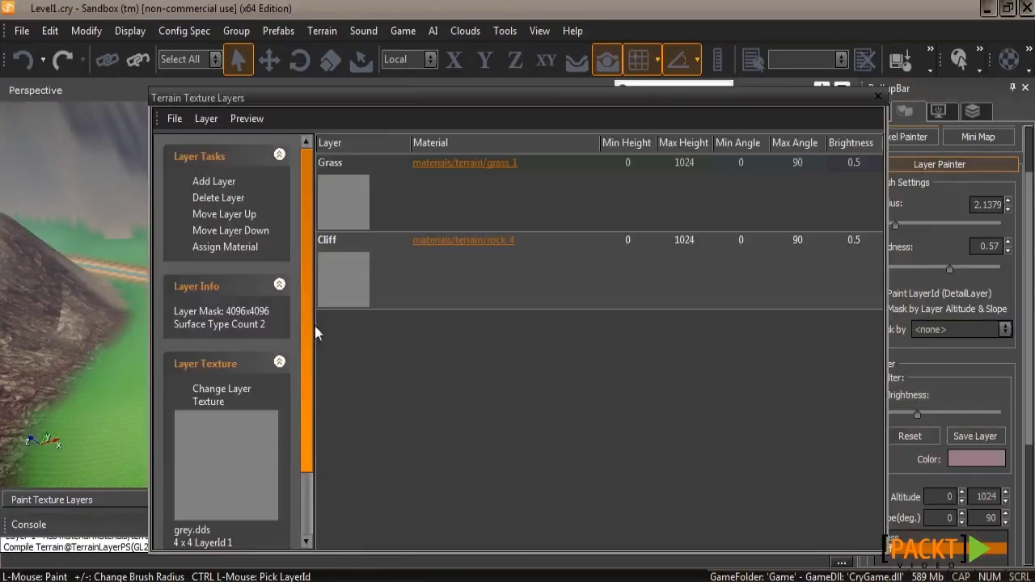
# Step: Add a new terrain texture layer and name it Beach
pyautogui.doubleClick(351, 317)
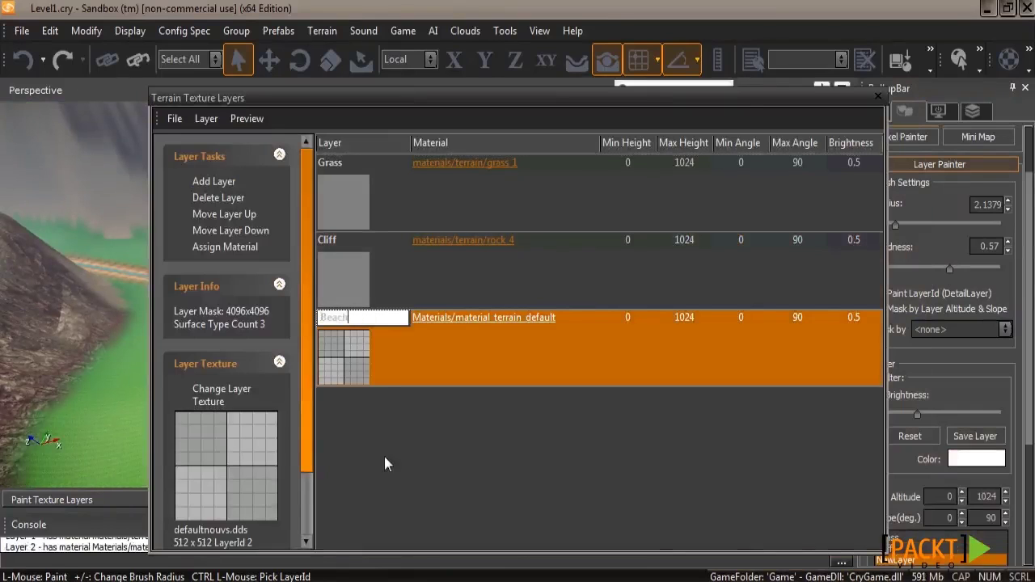
pyautogui.write('Beach')
pyautogui.press('Return')
# Step: Change the Beach layer's texture to grey.dds and assign it the material materials/terrain/beach_white_sand
pyautogui.click(222, 395)
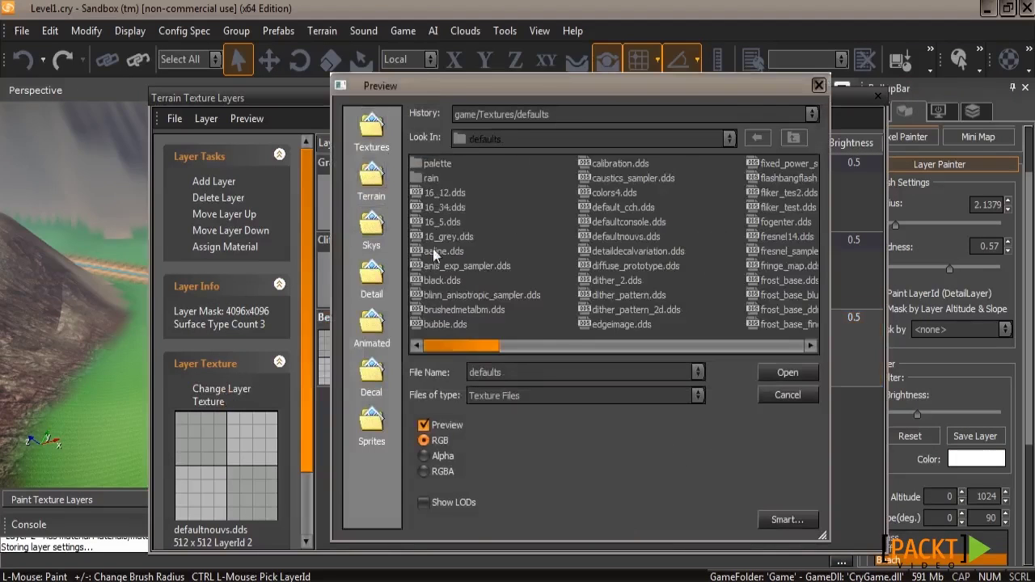
pyautogui.hscroll(3, 492, 344)
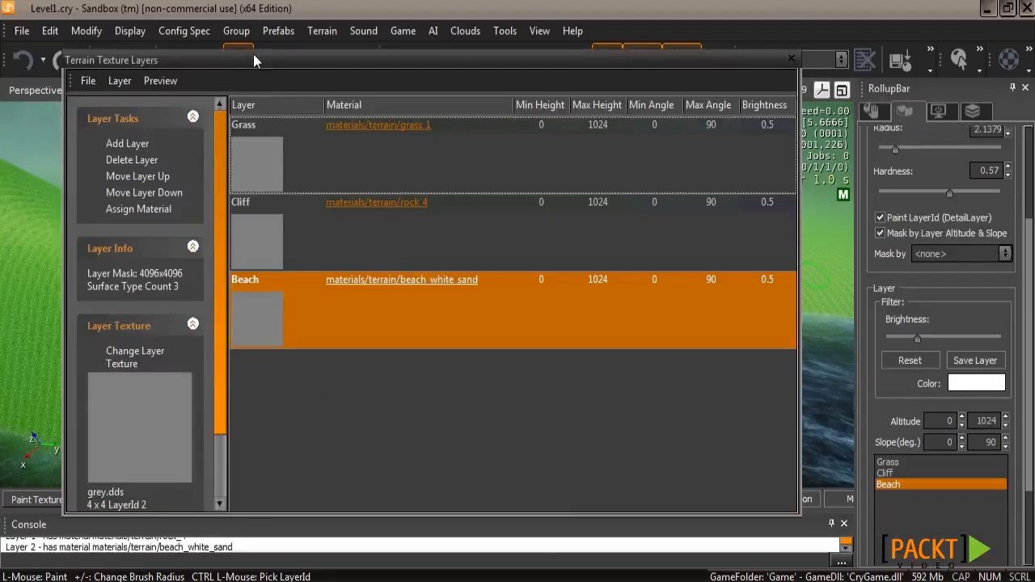
pyautogui.moveTo(253, 54); pyautogui.dragTo(1034, 96)
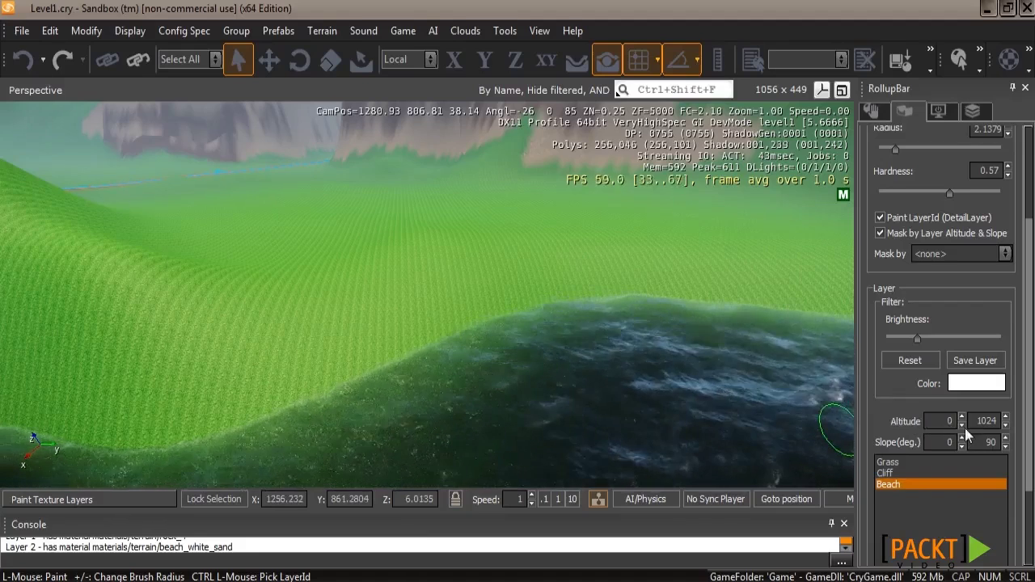
# Step: Set the Beach layer's maximum altitude to 20 and paint sand along the grassy shoreline
pyautogui.doubleClick(985, 422)
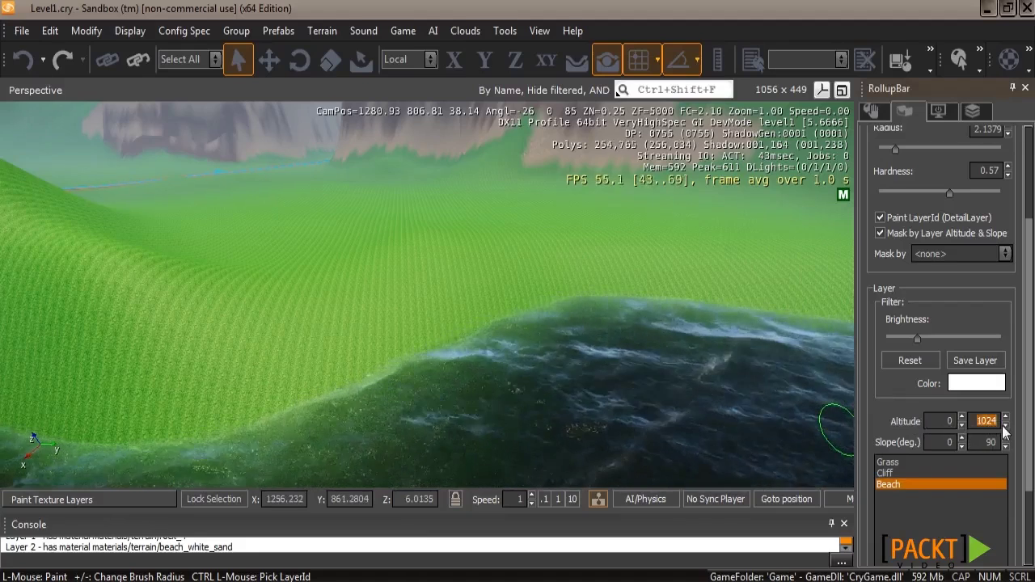
pyautogui.write('20')
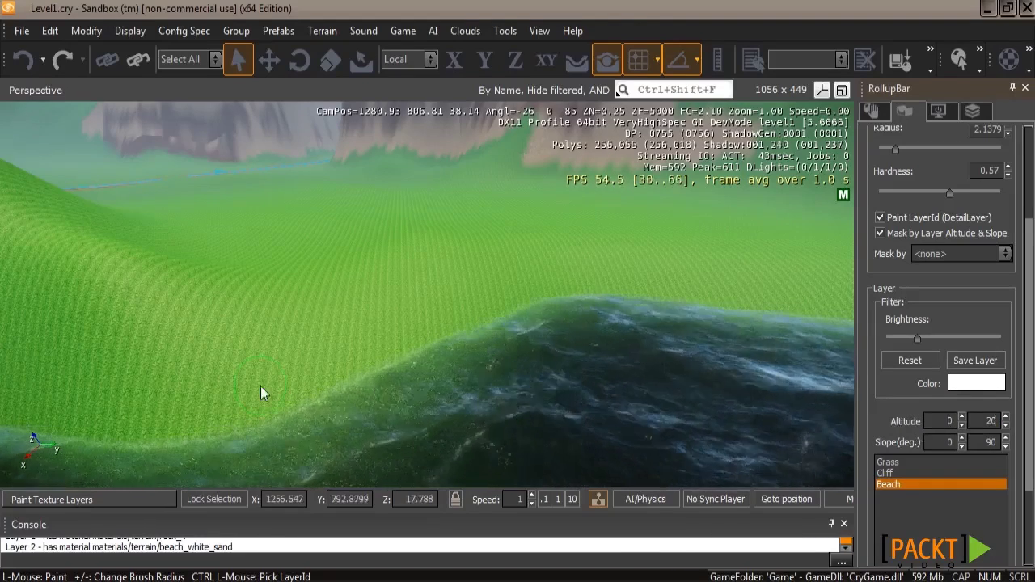
pyautogui.moveTo(260, 394)
pyautogui.mouseDown()
pyautogui.moveTo(271, 414)
pyautogui.moveTo(316, 391)
pyautogui.moveTo(278, 377)
pyautogui.moveTo(384, 327)
pyautogui.moveTo(281, 327)
pyautogui.moveTo(310, 365)
pyautogui.moveTo(242, 363)
pyautogui.moveTo(65, 419)
pyautogui.moveTo(215, 406)
pyautogui.moveTo(168, 414)
pyautogui.moveTo(359, 277)
pyautogui.moveTo(400, 329)
pyautogui.moveTo(388, 364)
pyautogui.moveTo(430, 363)
pyautogui.moveTo(431, 309)
pyautogui.mouseUp()
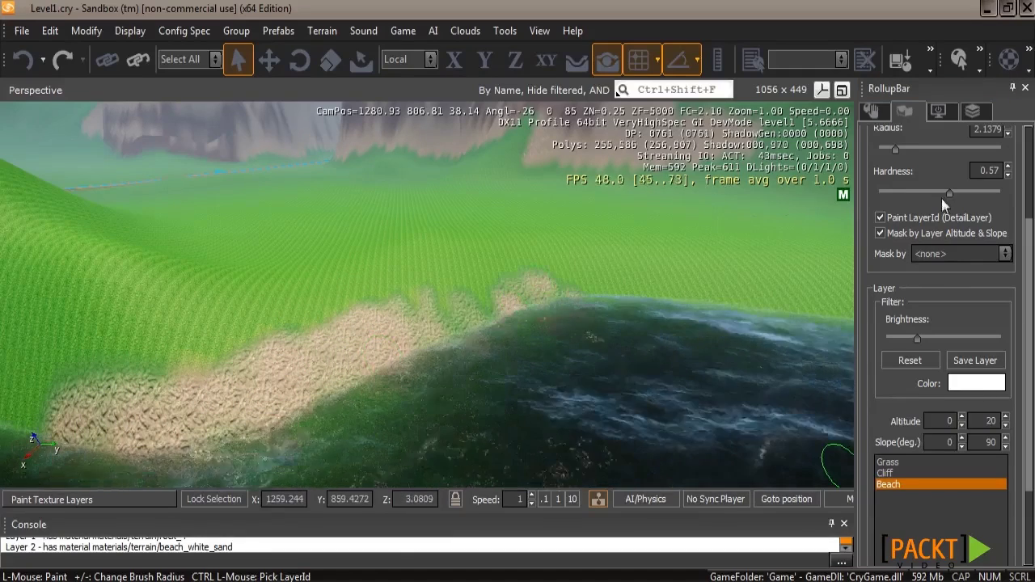
# Step: Increase the brush radius to 15.848 and paint a wider strip of the Beach layer further along the shore
pyautogui.scroll(3, 917, 355)
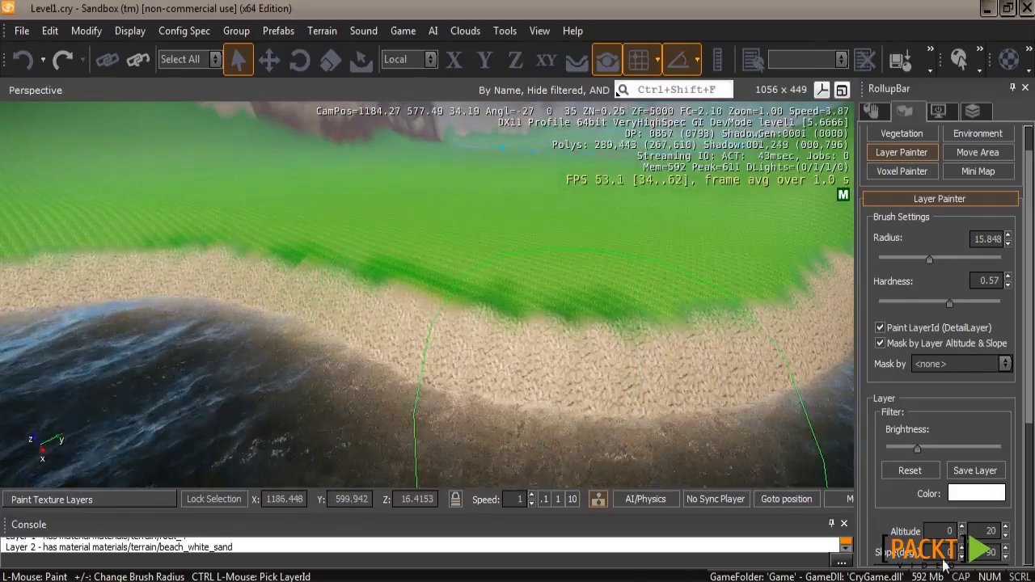
pyautogui.scroll(-3, 949, 285)
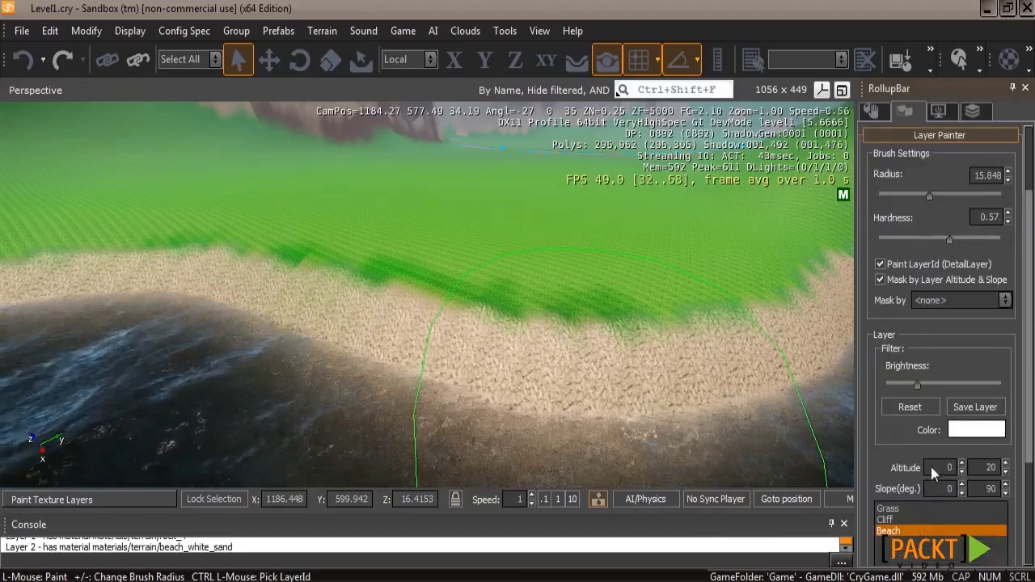